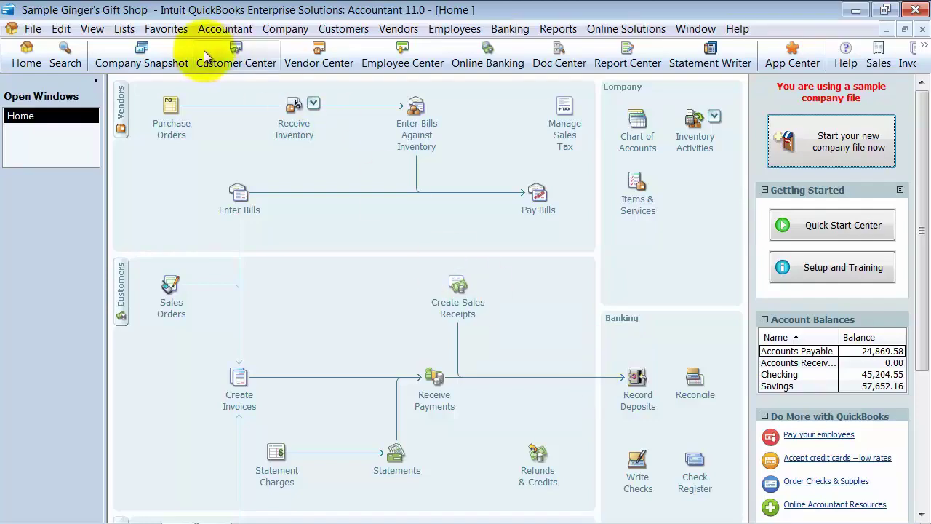
Open the Item List and widen the Name column so the full item names fit.
left_click(125, 28)
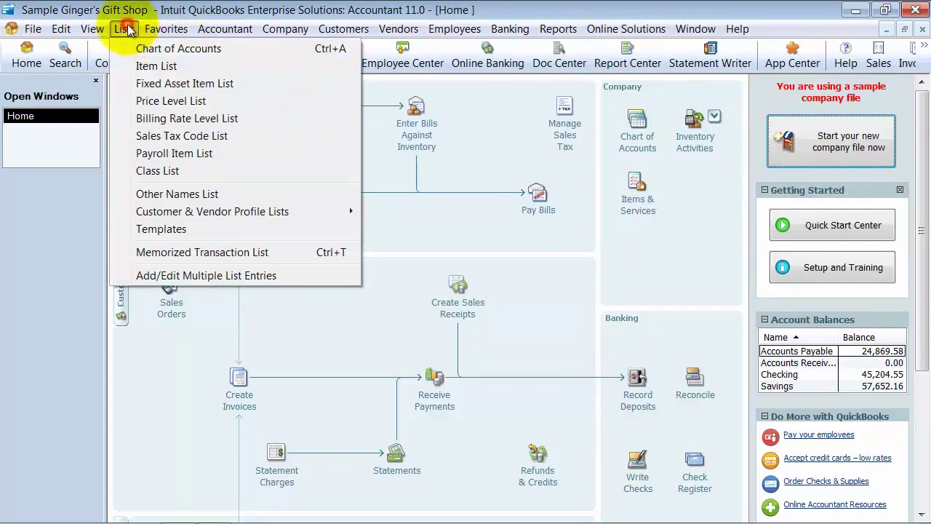
left_click(145, 65)
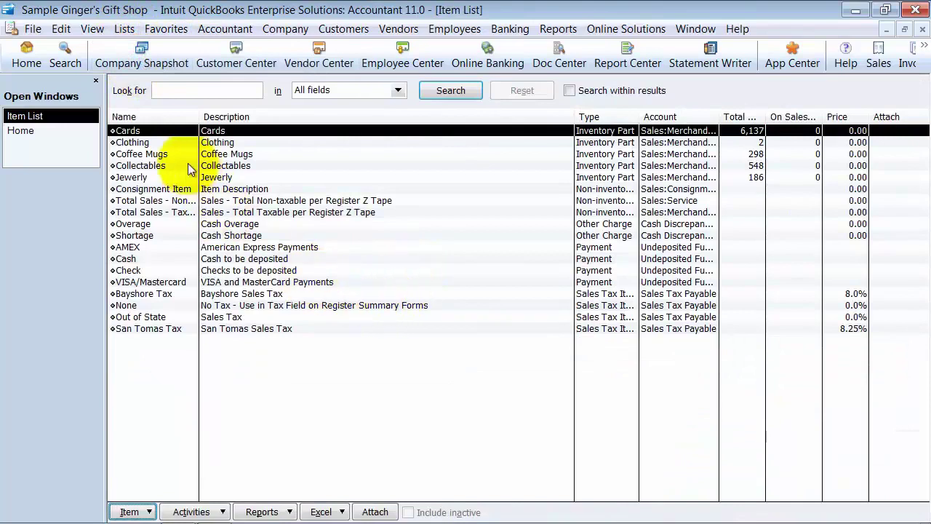
left_click_drag(199, 117, 227, 117)
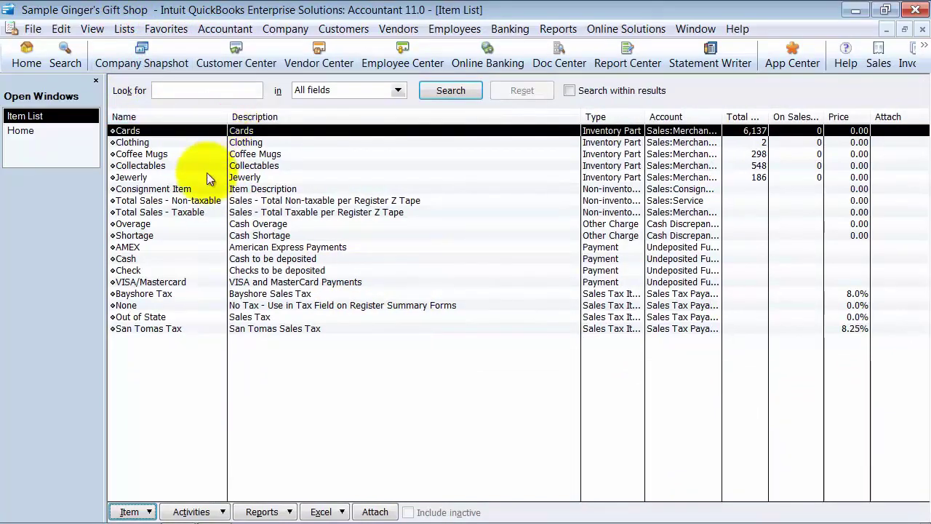
left_click(133, 202)
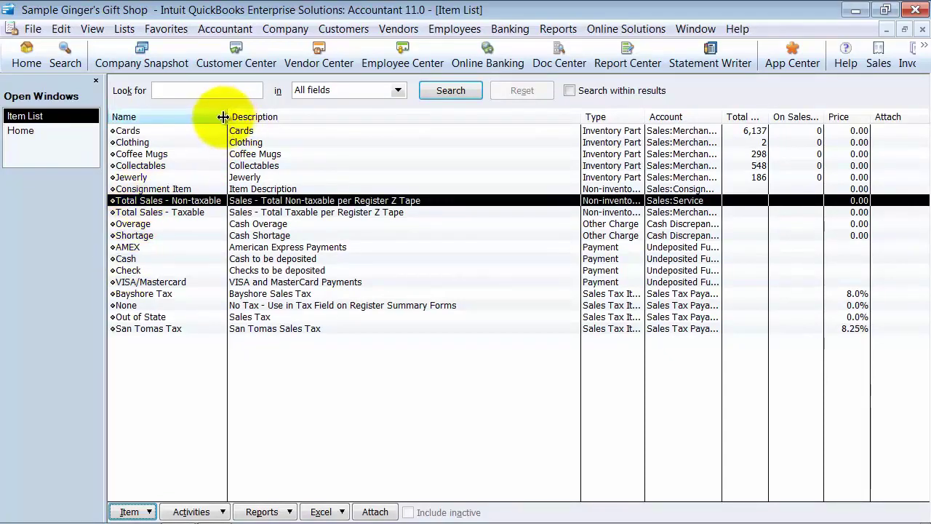
left_click_drag(227, 116, 270, 116)
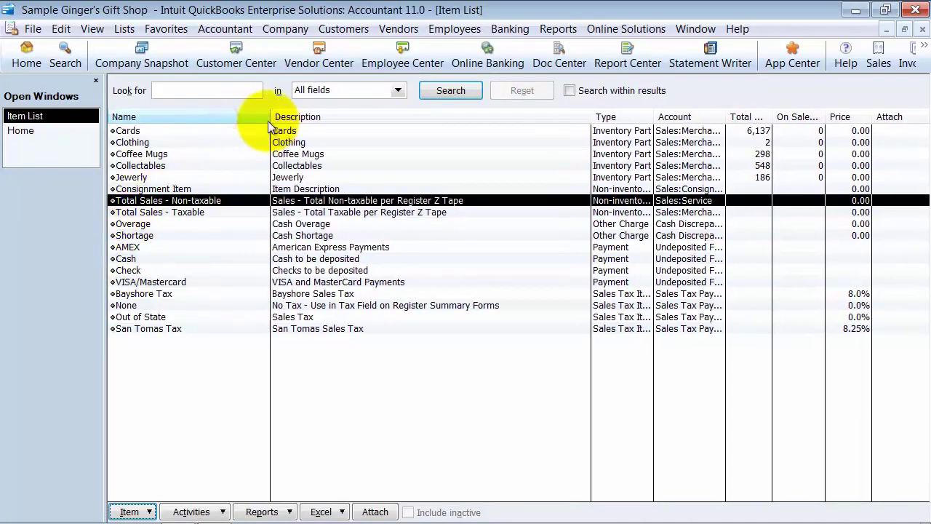
Open the Total Sales - Non-taxable item for editing and dismiss the New Feature message permanently.
right_click(197, 202)
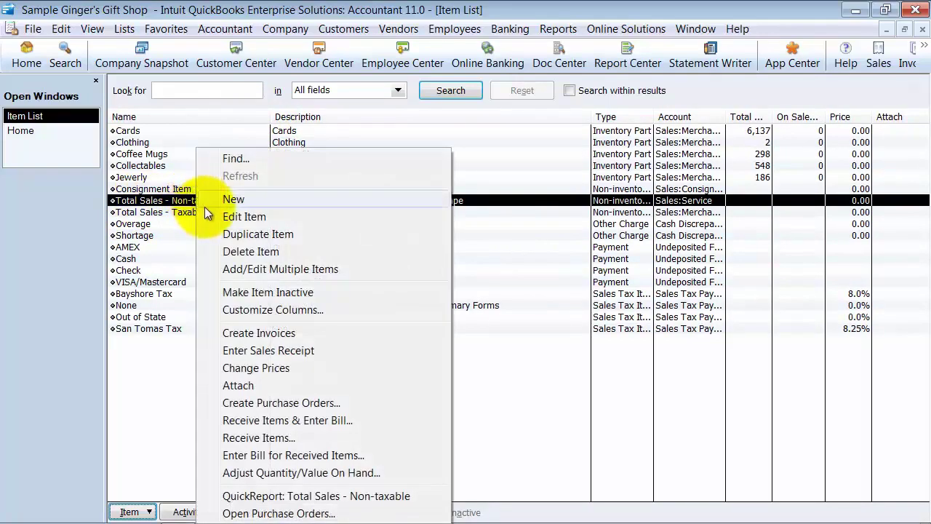
left_click(231, 199)
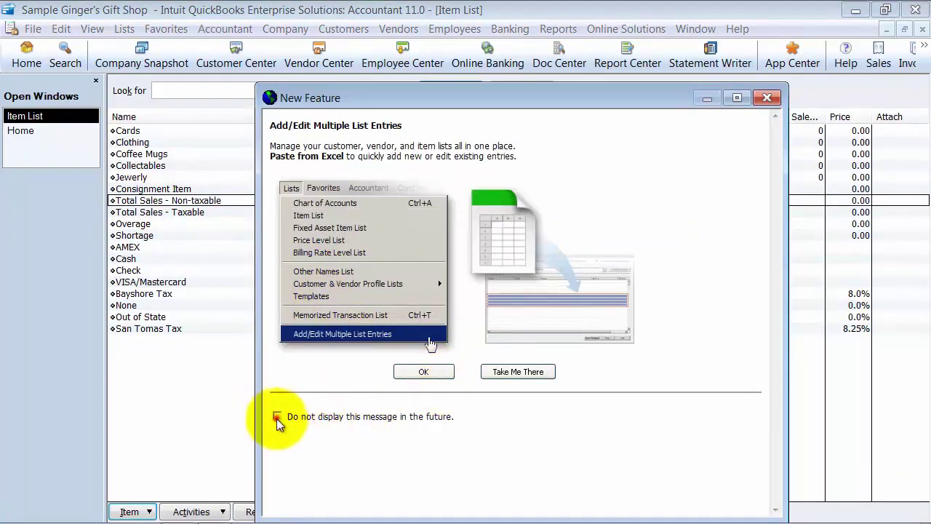
left_click(277, 416)
left_click(412, 371)
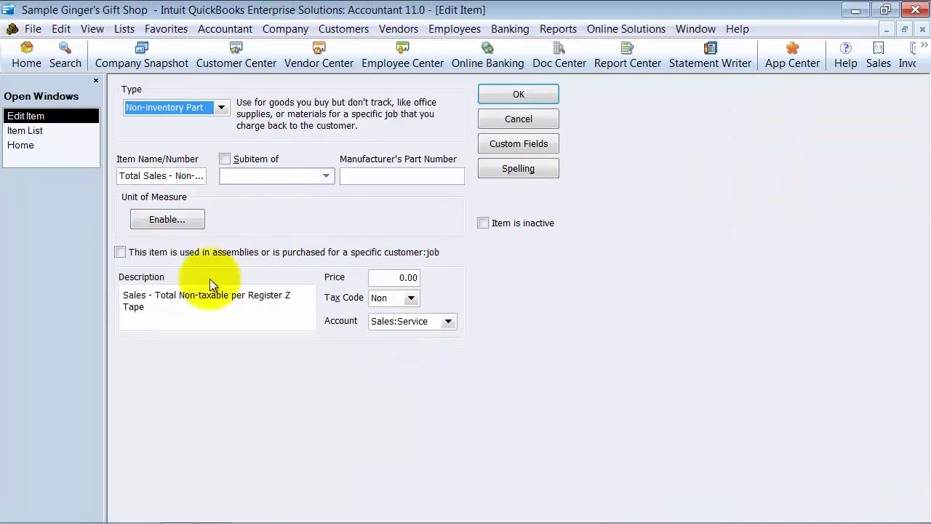
Review the non-taxable sales item's name, tax code and income account, and return to the Item List.
left_click(115, 175)
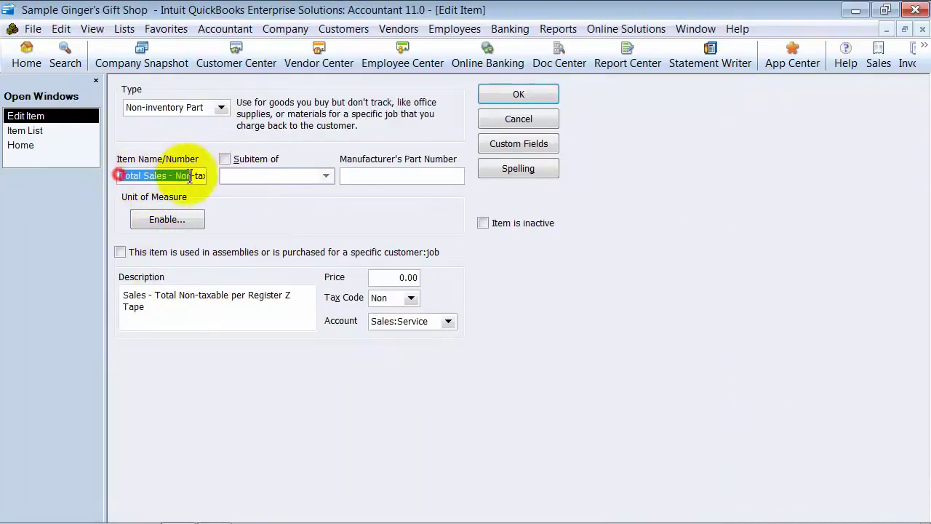
left_click(395, 299)
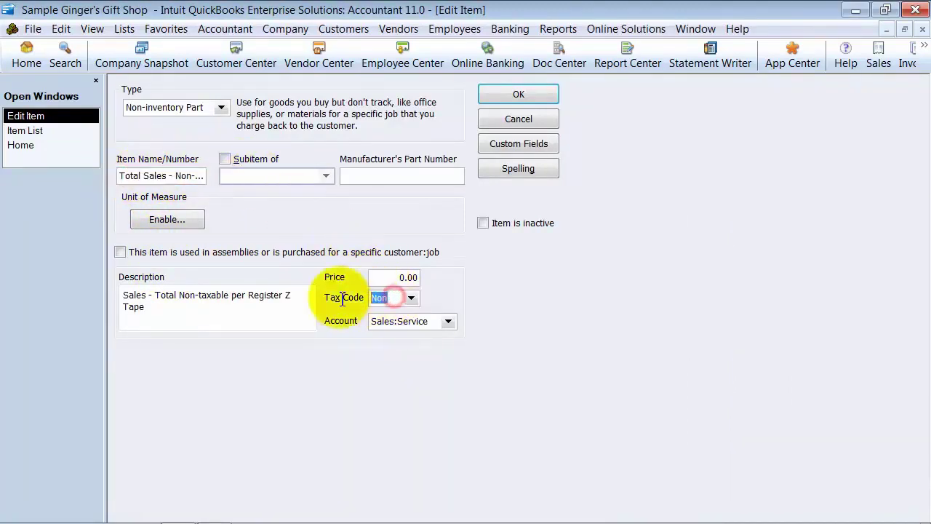
left_click(424, 321)
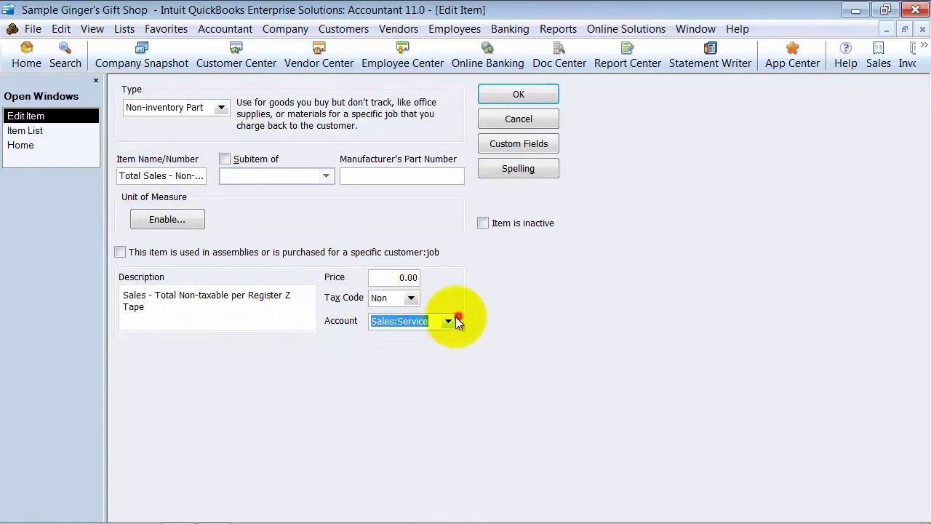
left_click(448, 321)
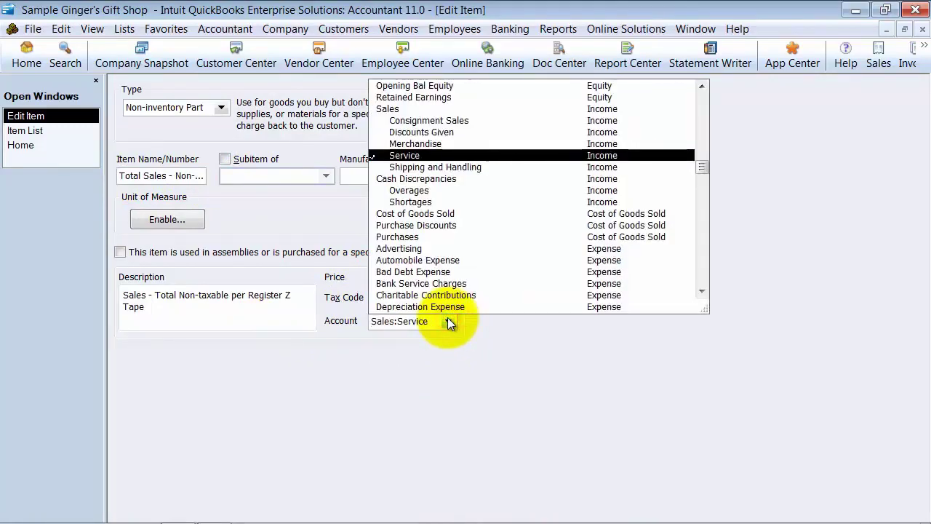
left_click(447, 321)
left_click(536, 96)
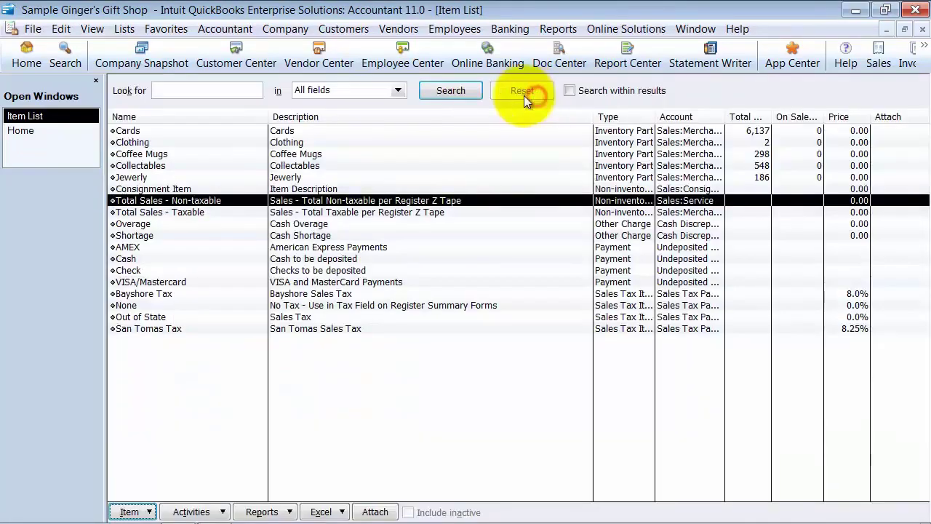
Open the Total Sales - Taxable item, review its name, tax code and income account, and return to the list.
right_click(184, 213)
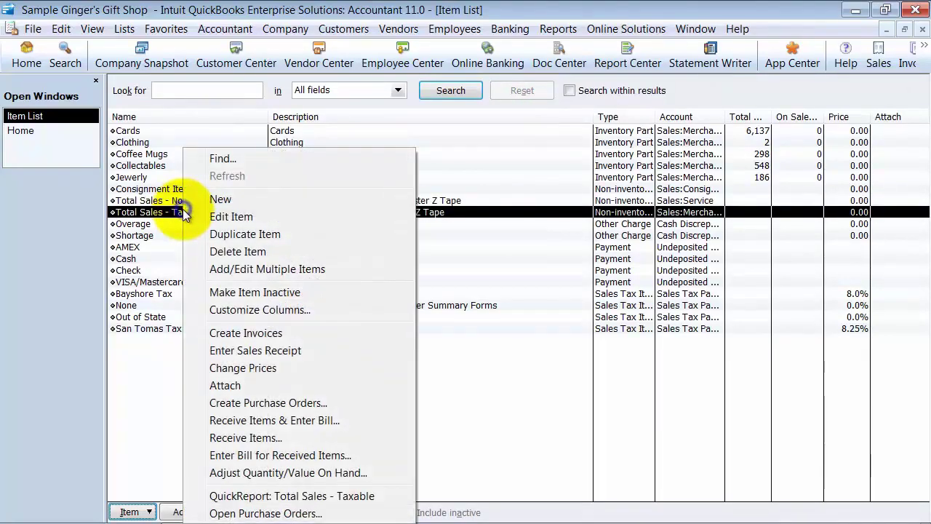
left_click(242, 215)
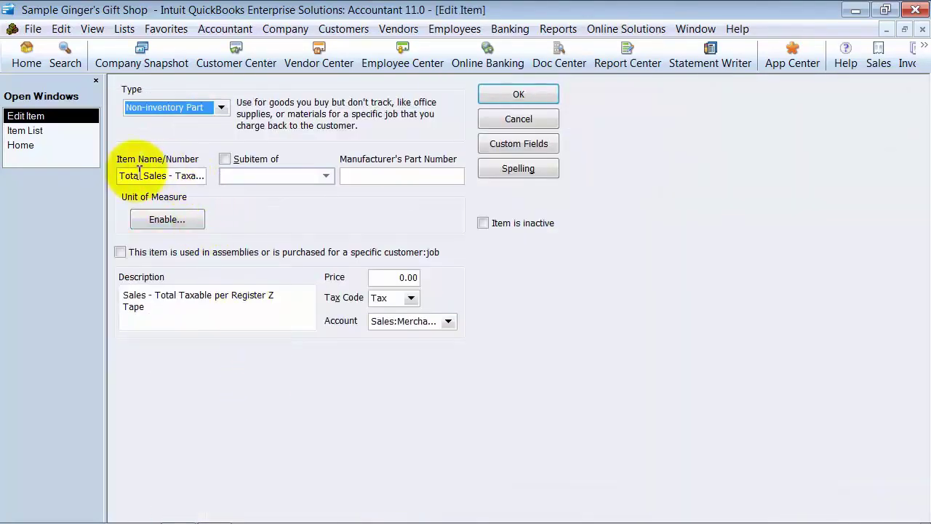
left_click_drag(124, 175, 224, 185)
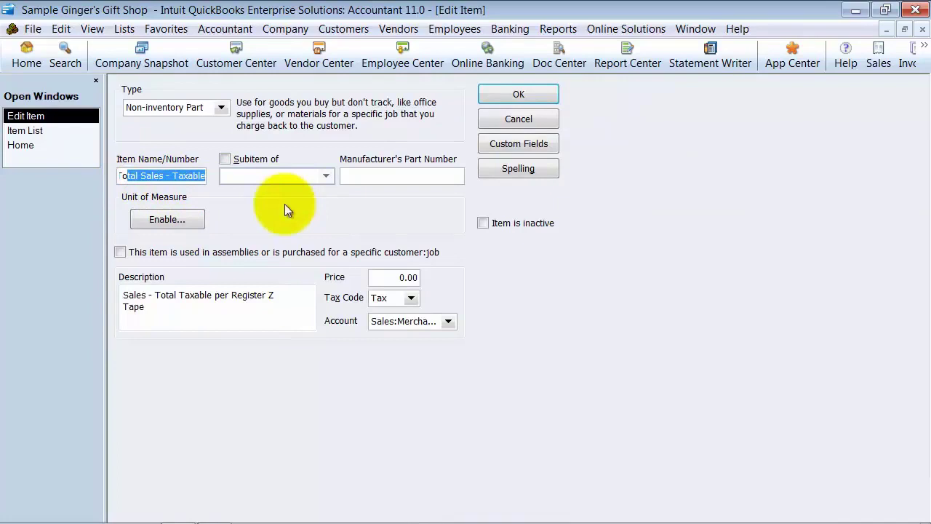
left_click(384, 298)
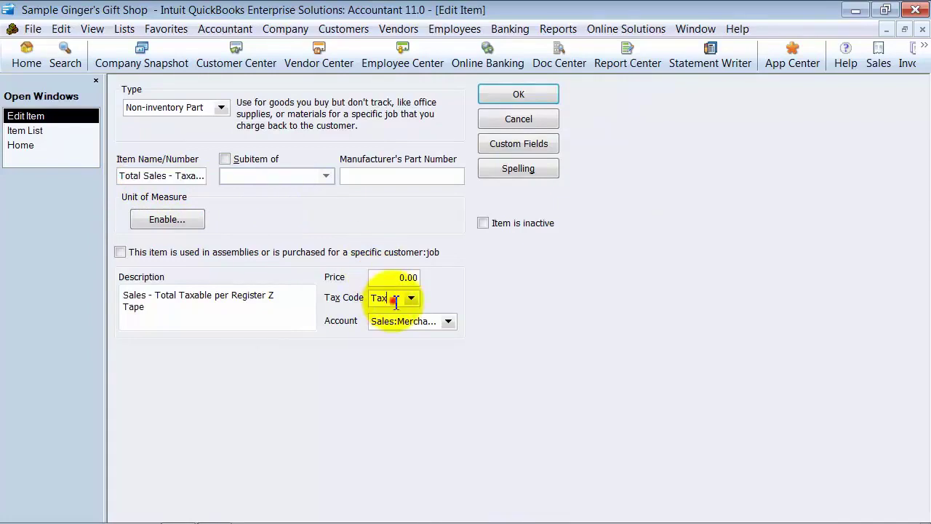
left_click(448, 321)
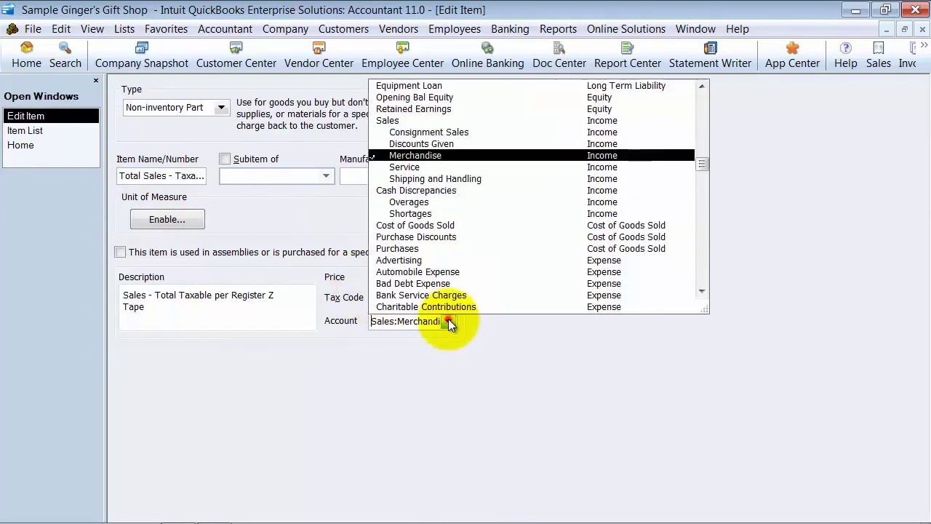
left_click(415, 155)
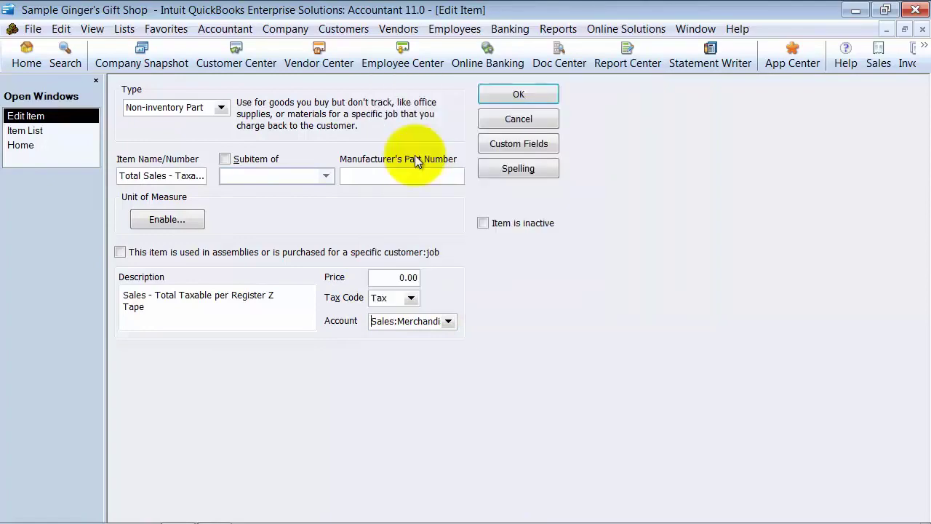
left_click(499, 97)
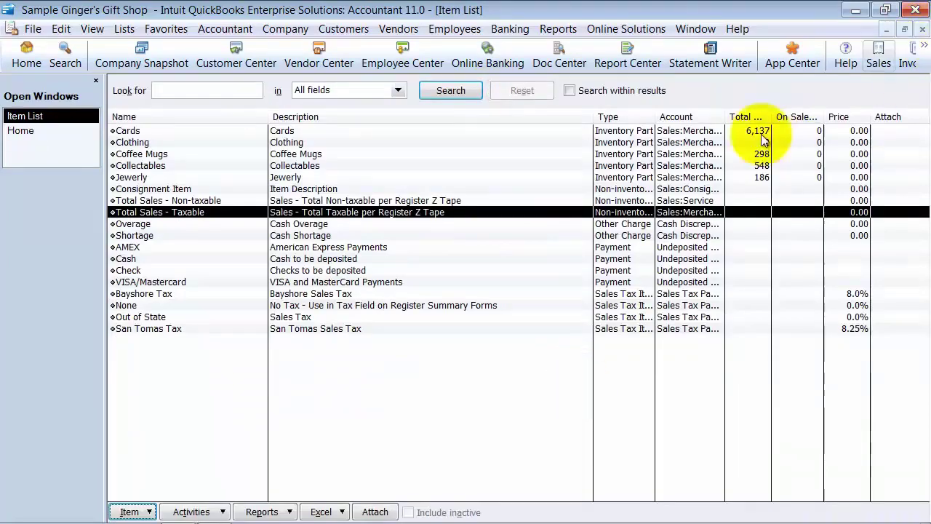
Locate the Overage and Shortage items, examine the account assigned to Overage, and return to the list.
left_click(146, 225)
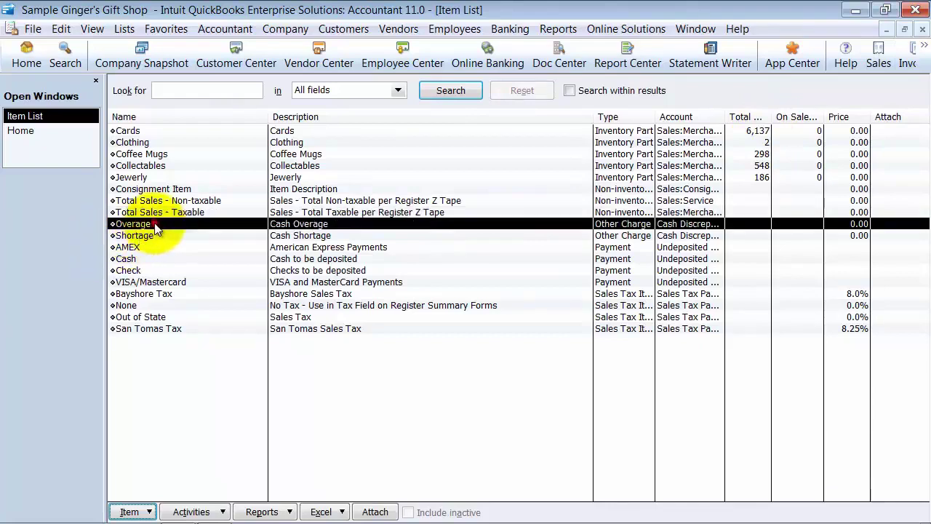
left_click(155, 237)
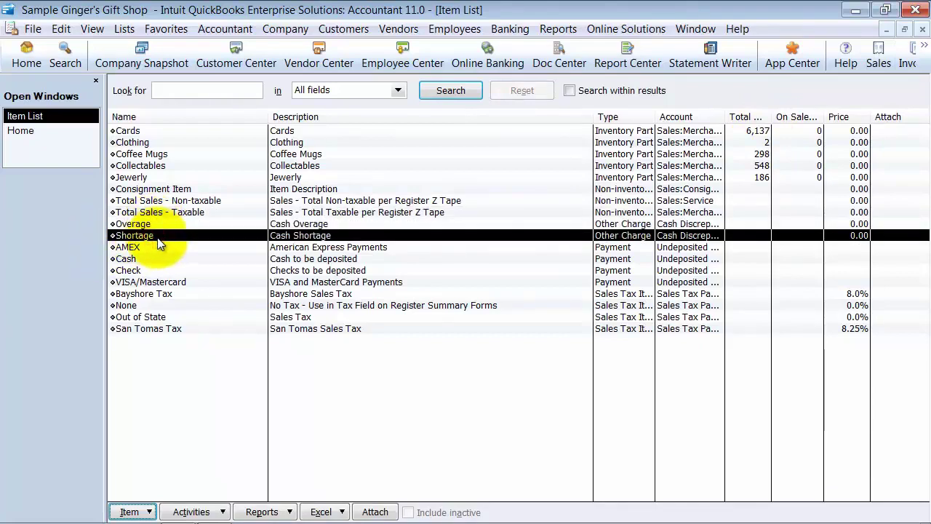
left_click(154, 224)
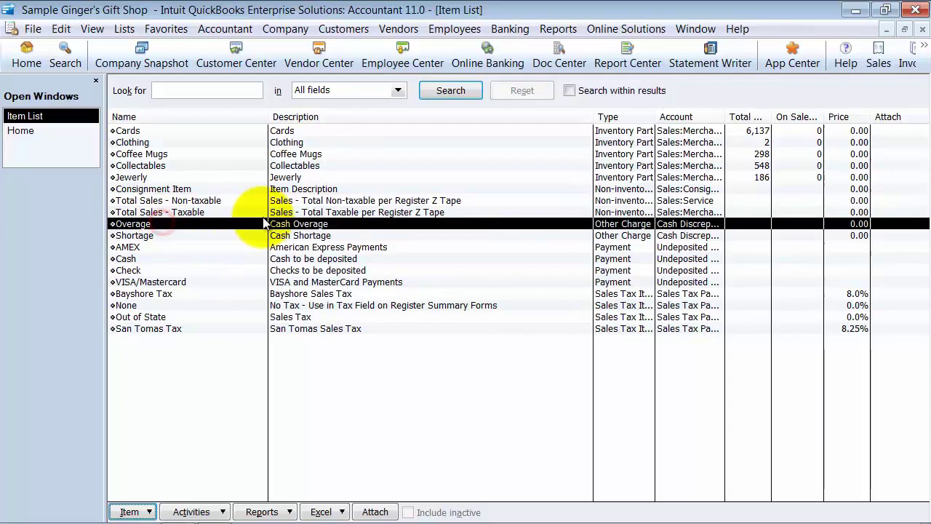
right_click(149, 227)
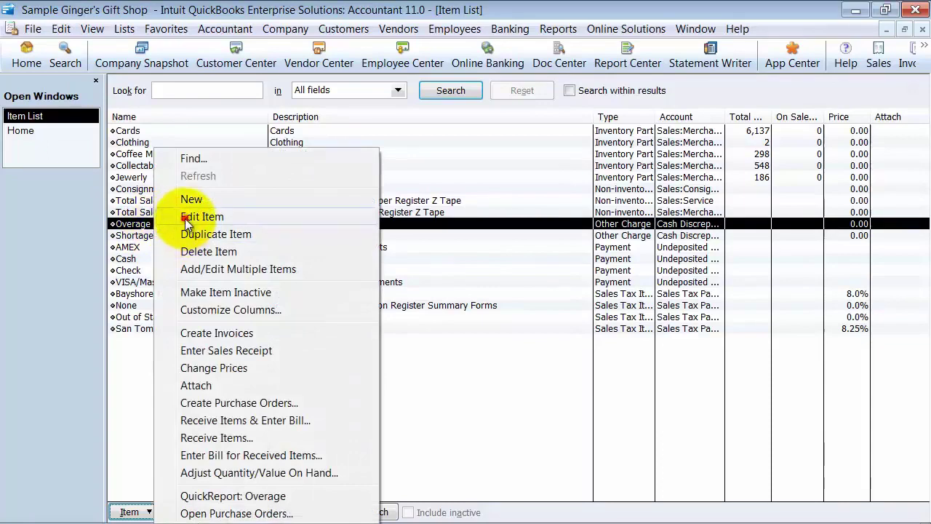
left_click(184, 216)
left_click(443, 271)
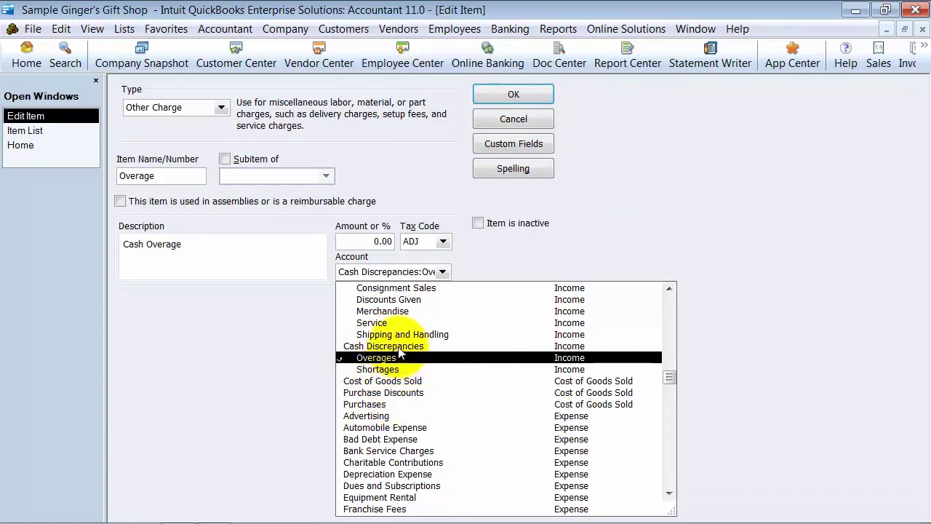
left_click(520, 95)
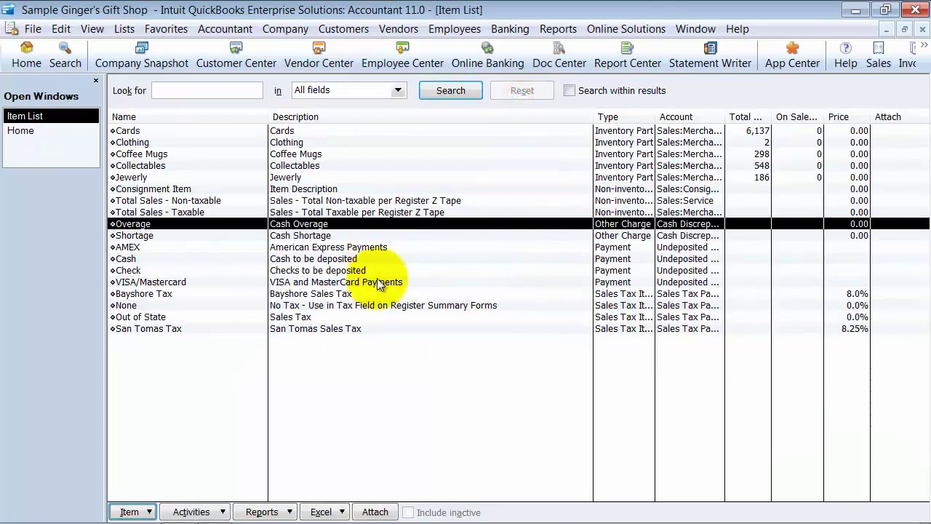
Look over the payment items, examine the setup of the AMEX item, and return to the list.
left_click(138, 260)
left_click(148, 271)
left_click(148, 283)
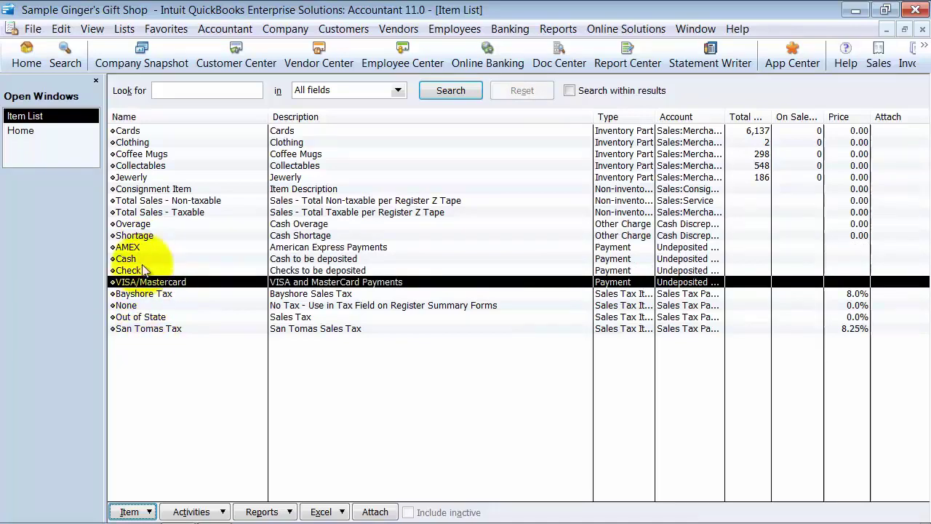
left_click(157, 248)
right_click(224, 251)
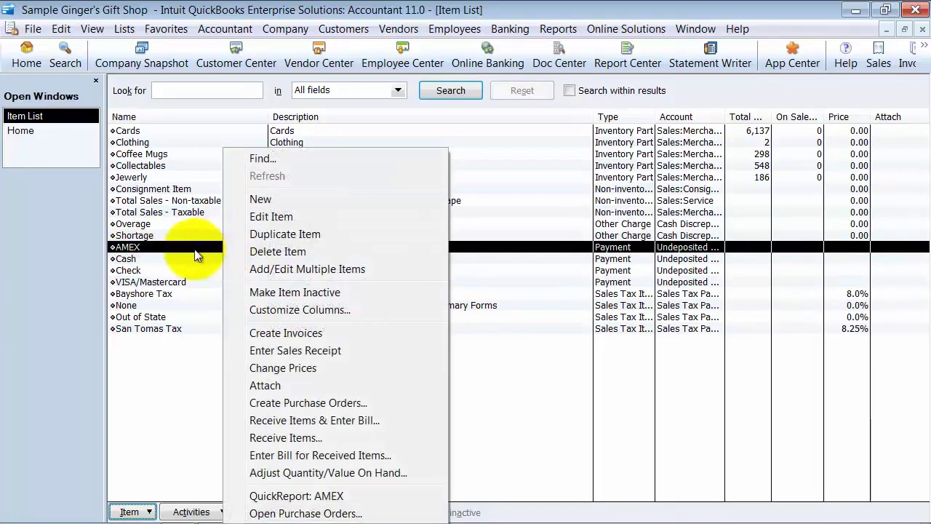
left_click(275, 217)
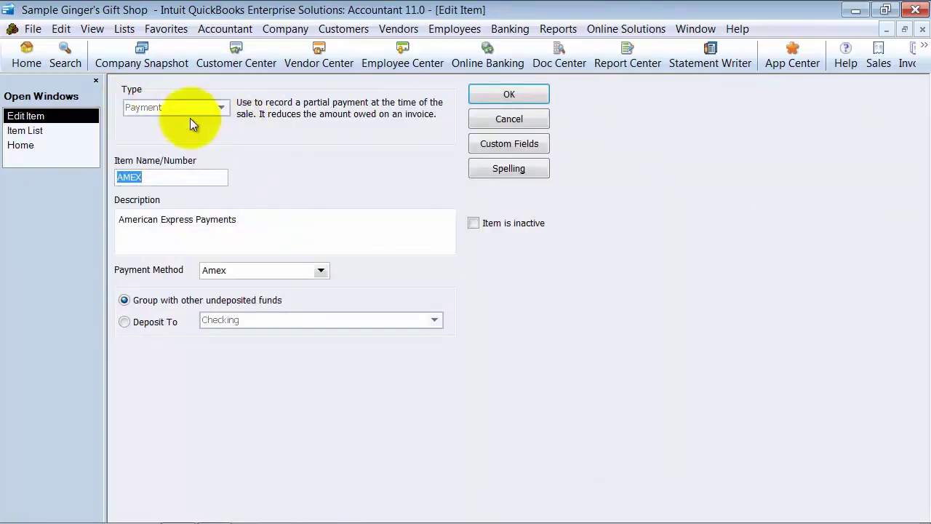
double_click(170, 176)
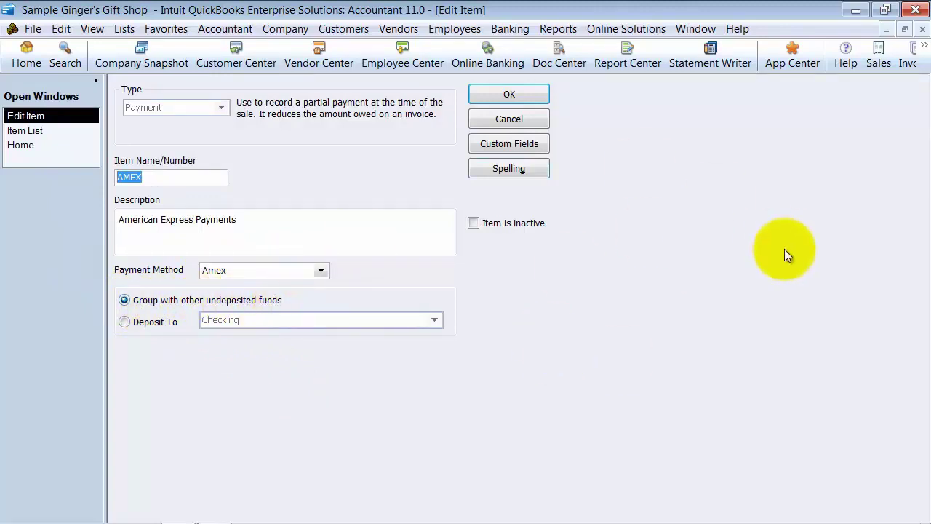
left_click(501, 95)
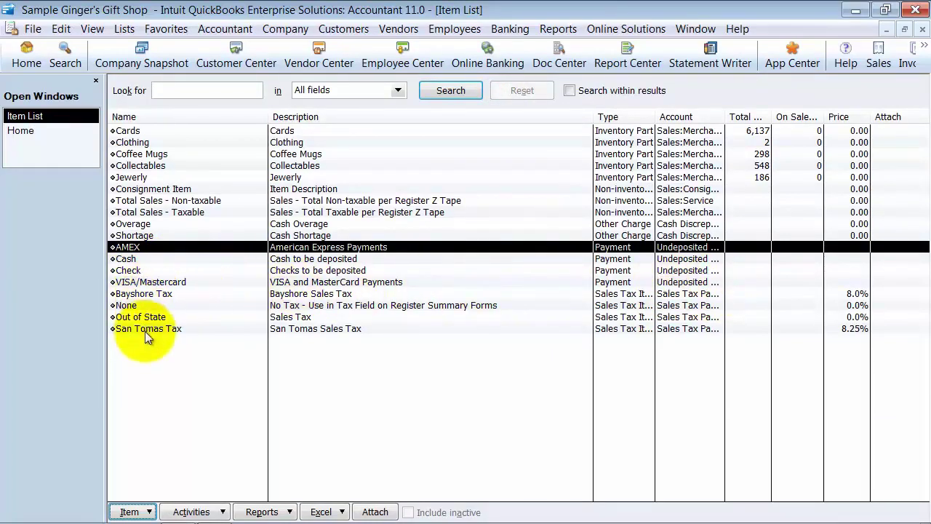
Close the Item List and start a new sales receipt for the *Daily Sales Summary customer.
left_click(923, 29)
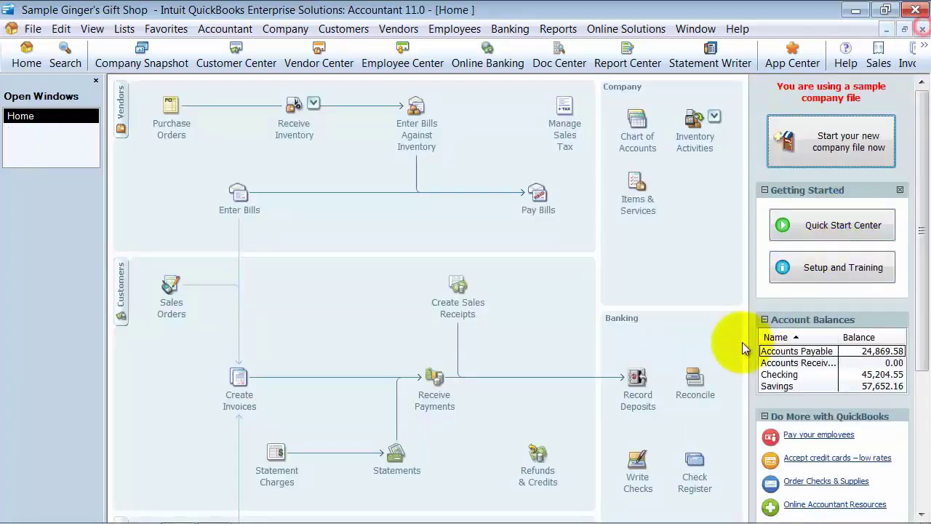
left_click(463, 303)
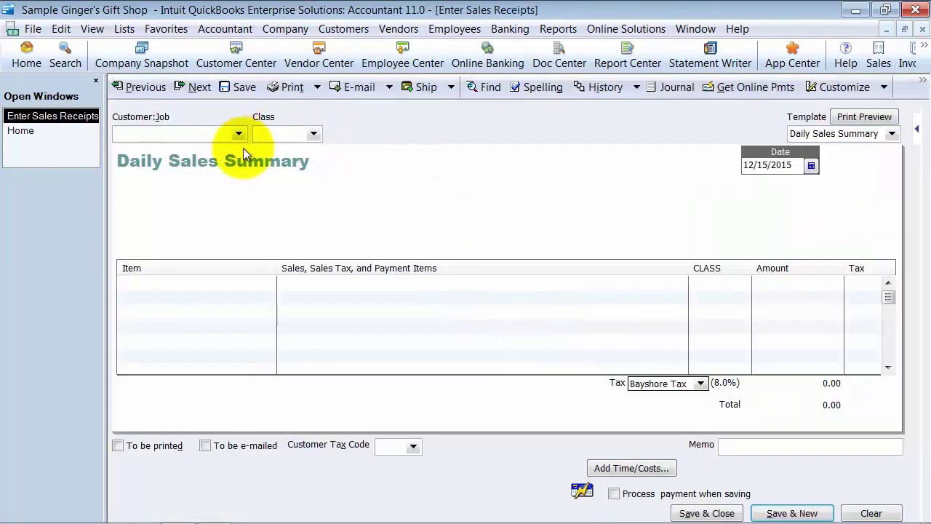
left_click(239, 133)
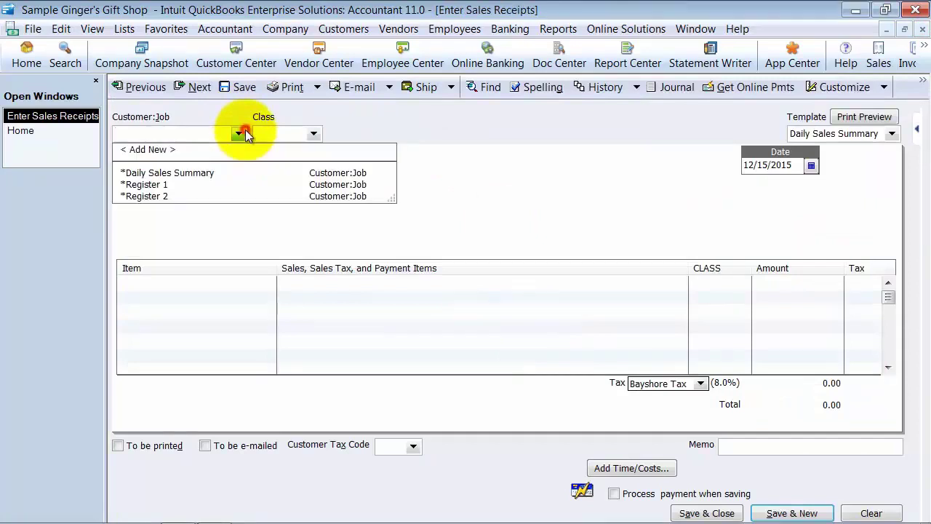
left_click(164, 173)
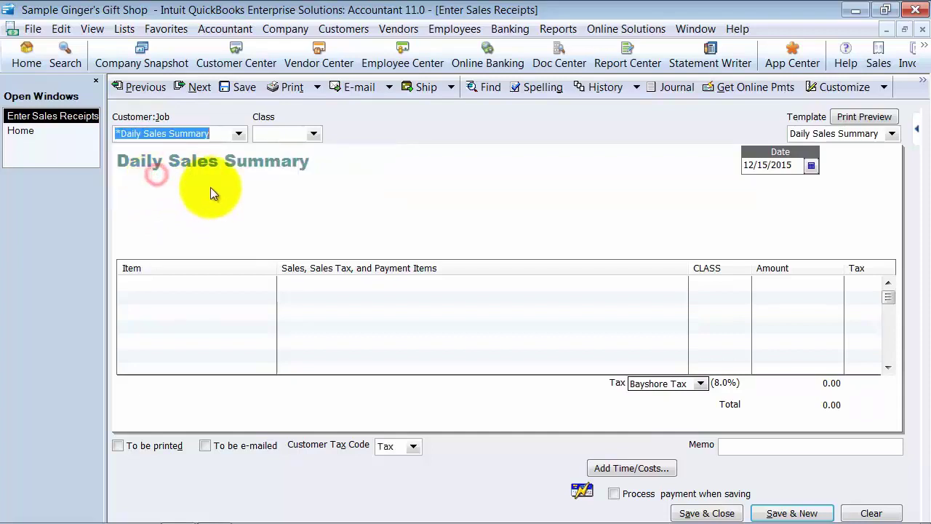
Assign the Bayshore Store class to the sales receipt.
left_click(298, 135)
left_click(314, 134)
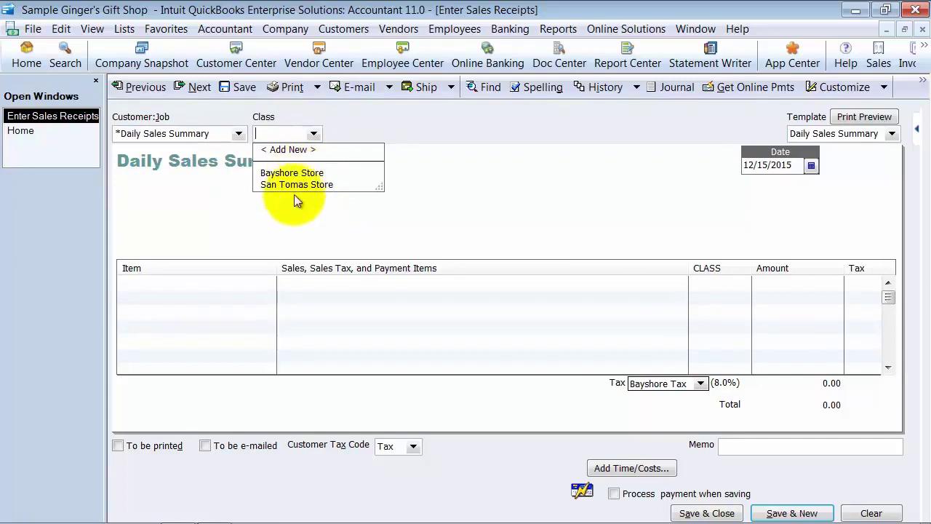
left_click(294, 174)
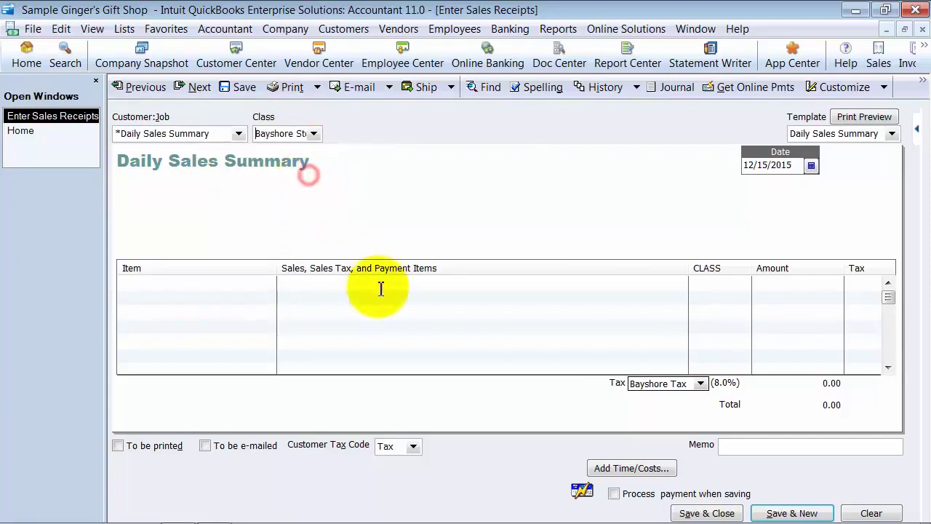
Add a Total Sales - Non-taxable line with an amount of 1,500 as the receipt's first item.
left_click(158, 283)
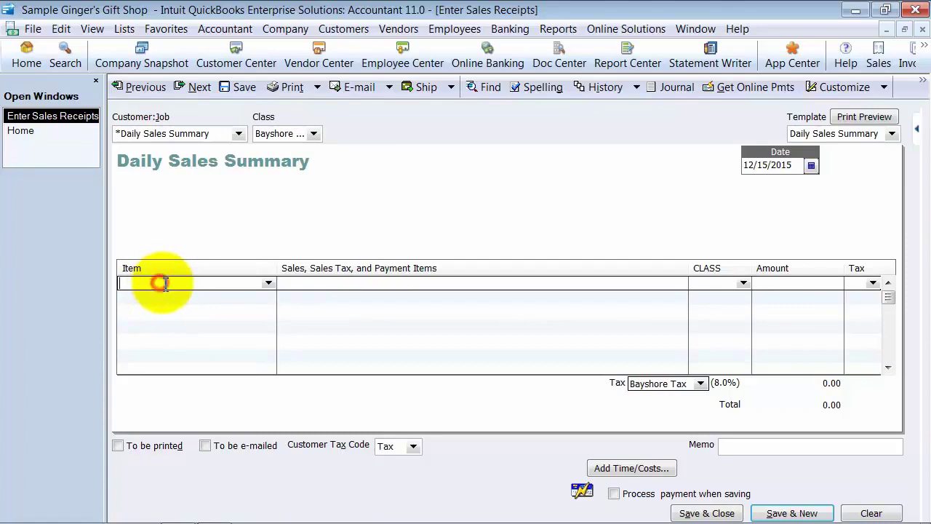
left_click(267, 283)
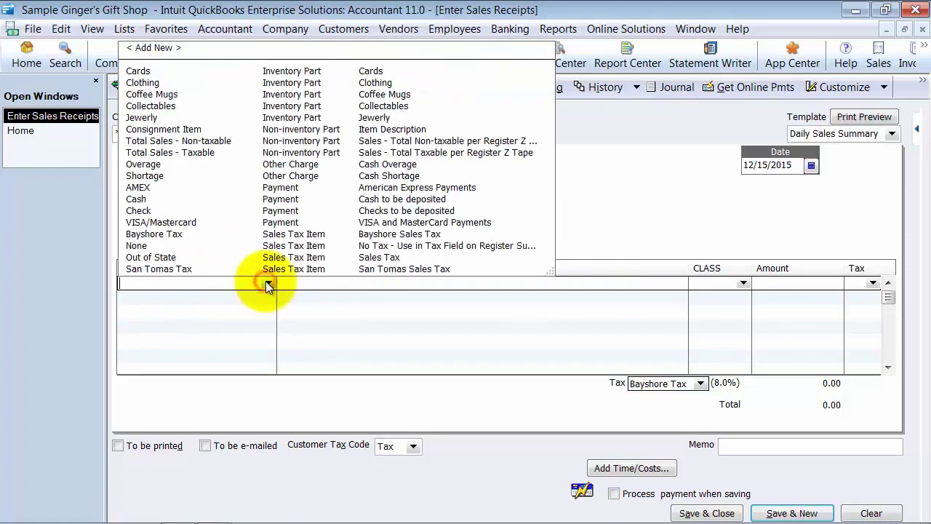
left_click(205, 141)
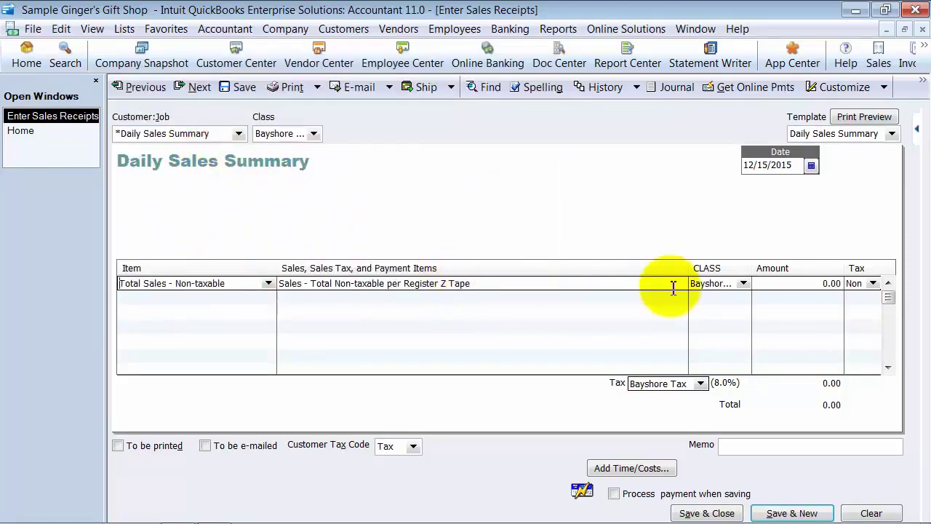
key("Tab")
key("Tab")
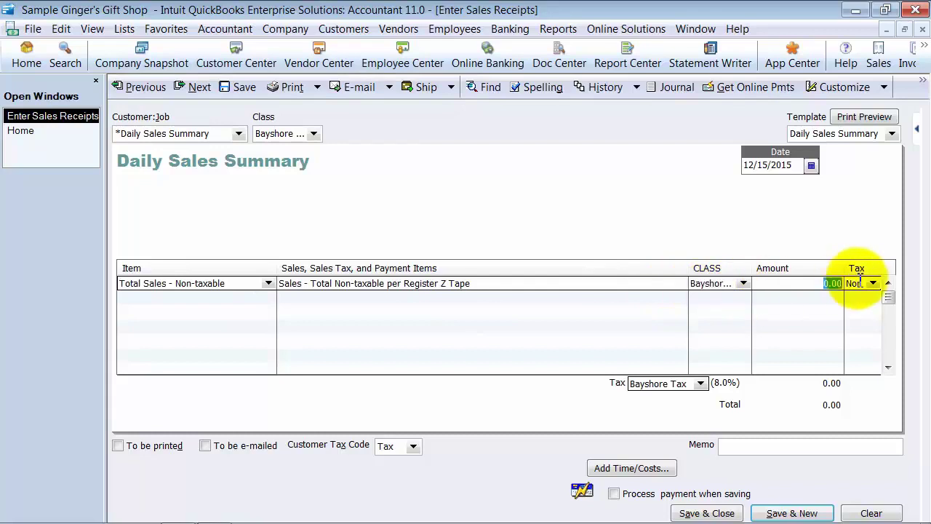
type("1,500")
key("Tab")
key("Tab")
Add a Total Sales - Taxable line with an amount of 17,235.42 to the receipt.
type("Tot")
key("Down")
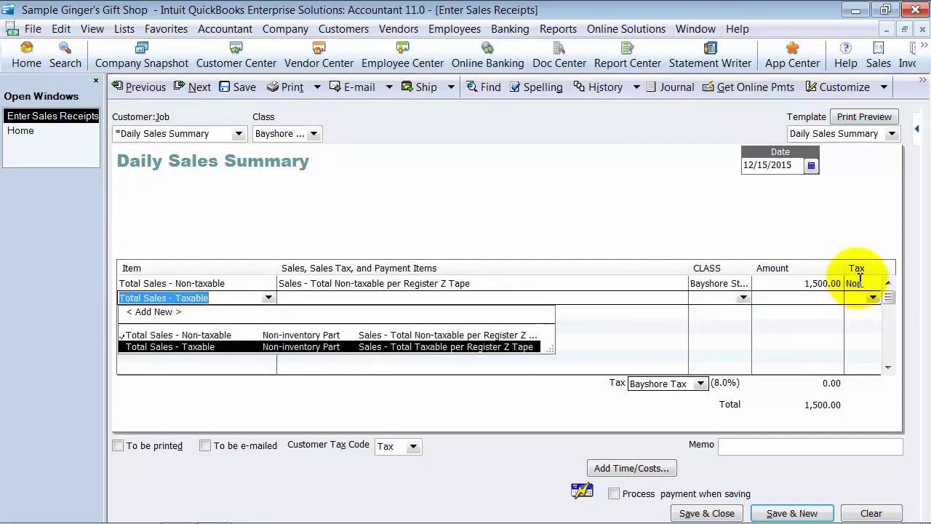
key("Tab")
key("Tab")
key("Tab")
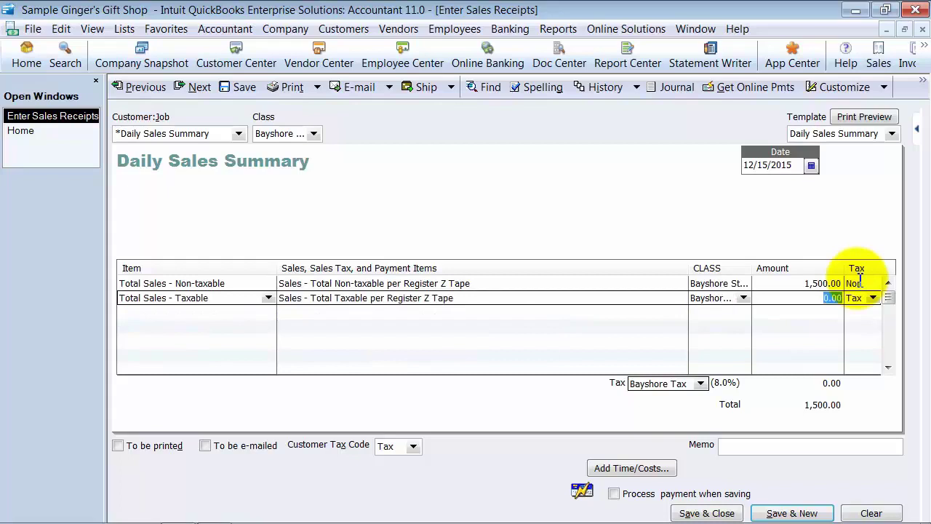
type("17,")
type("235.")
type("42")
key("Tab")
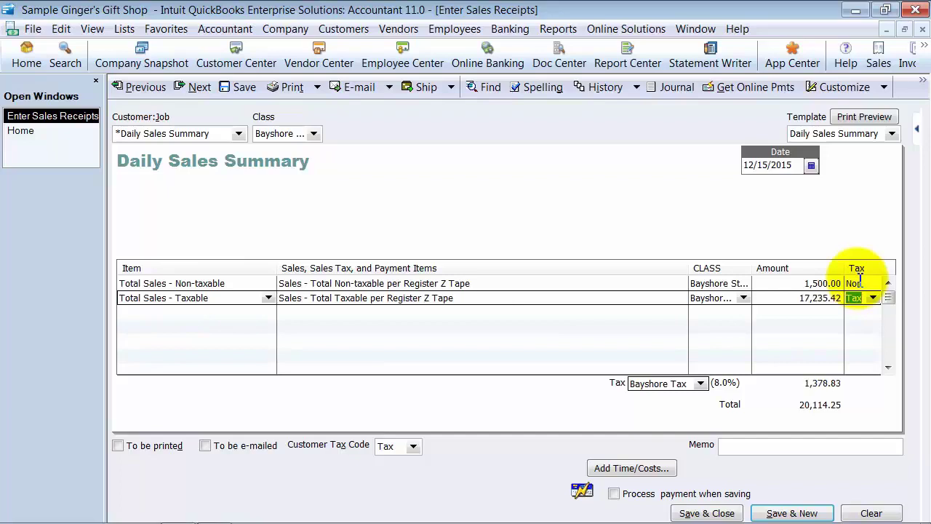
key("Tab")
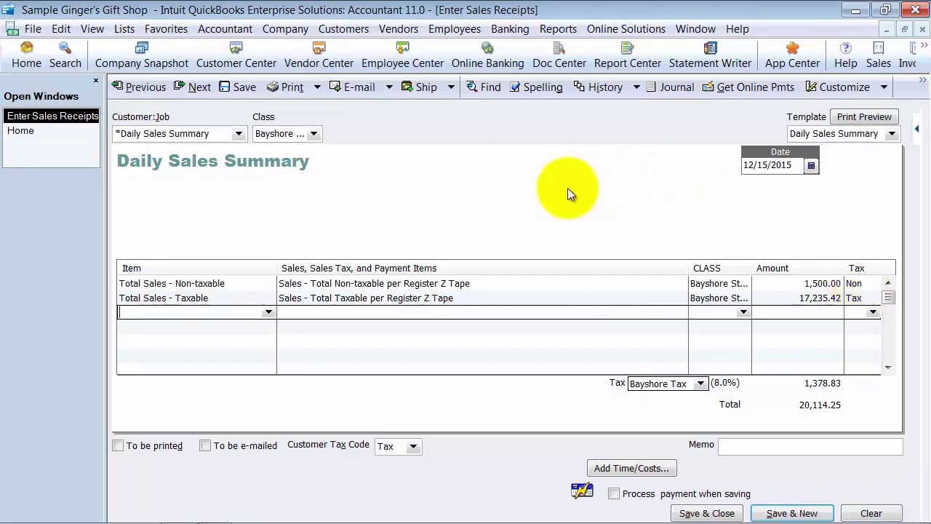
Add an AMEX payment line of 14,582 to the receipt, dismissing the notice about payment items.
type("AMEX")
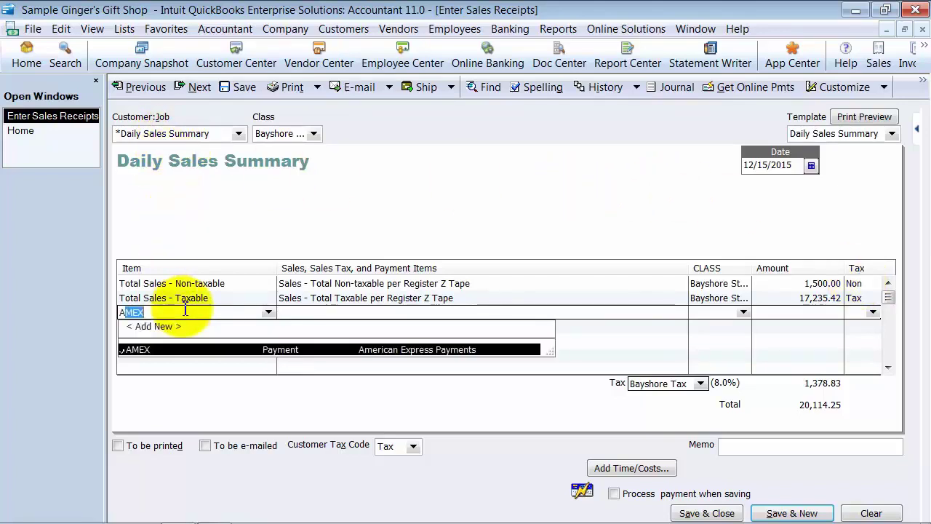
key("Tab")
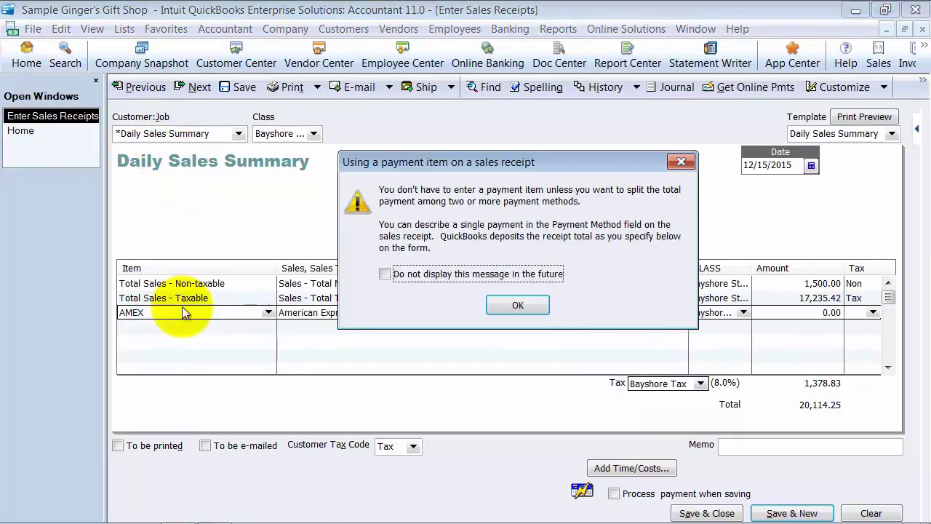
left_click(511, 300)
left_click(810, 312)
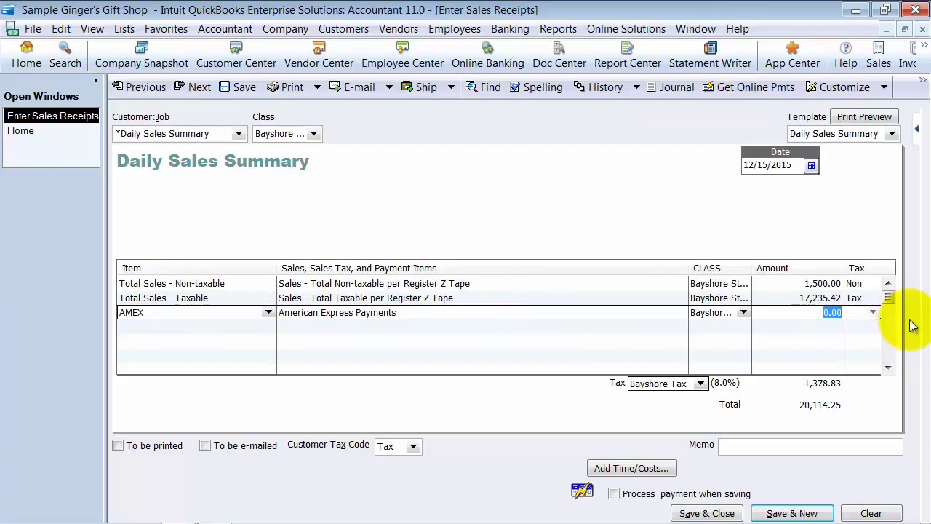
type("14582")
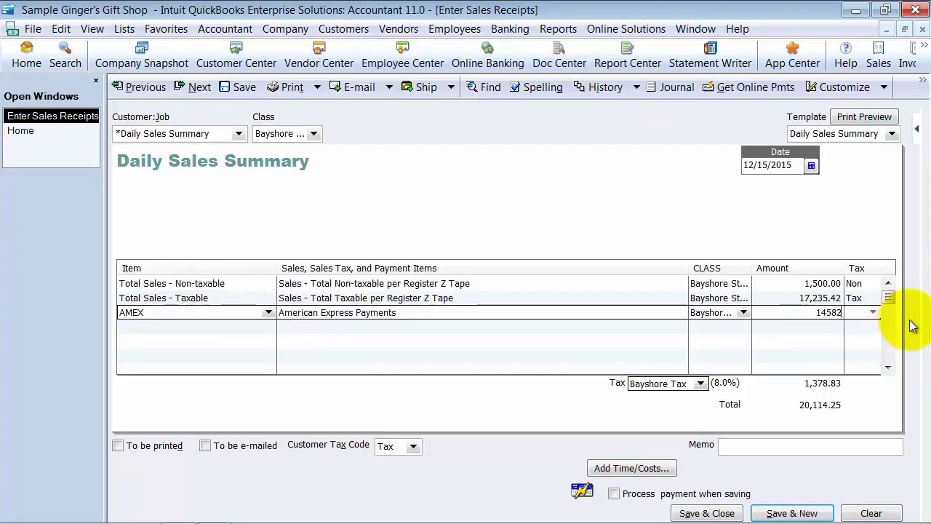
key("Tab")
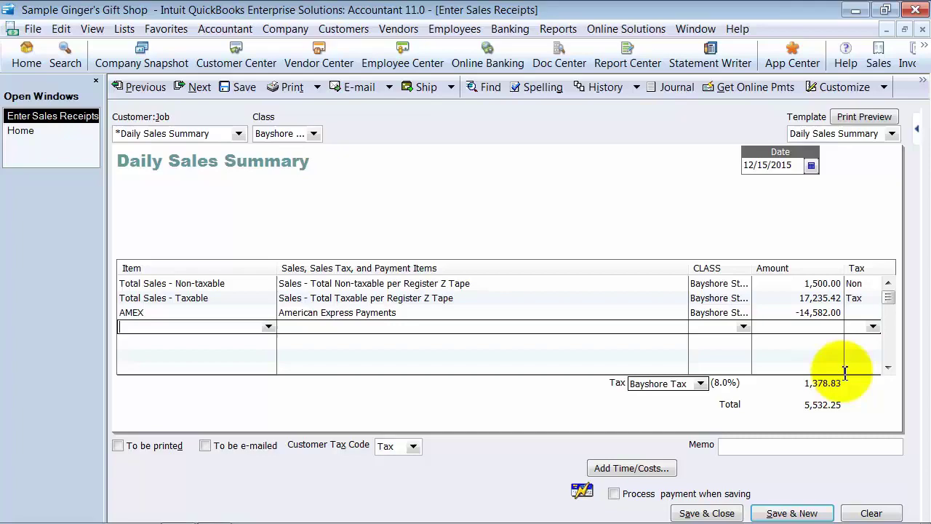
Add a VISA/Mastercard payment line of 3,000 to the receipt and stop the payment item notice from displaying in the future.
left_click(268, 327)
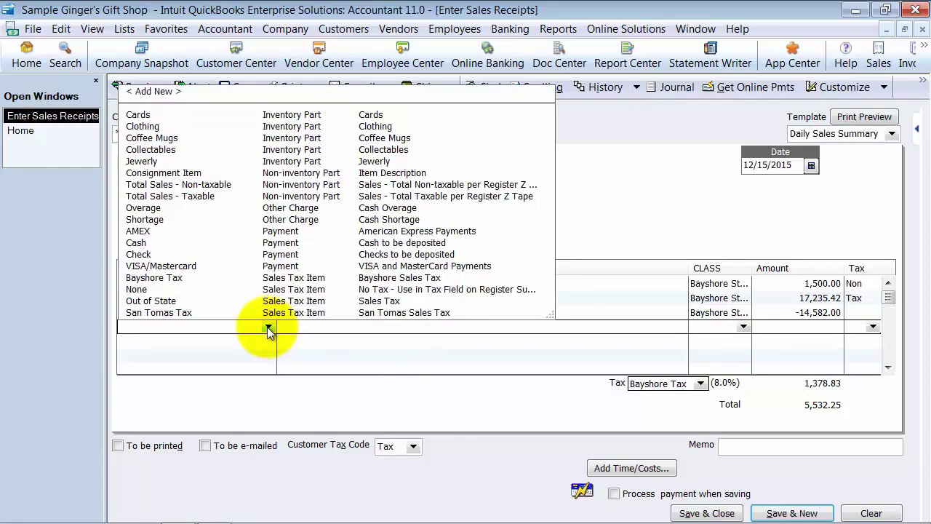
left_click(136, 267)
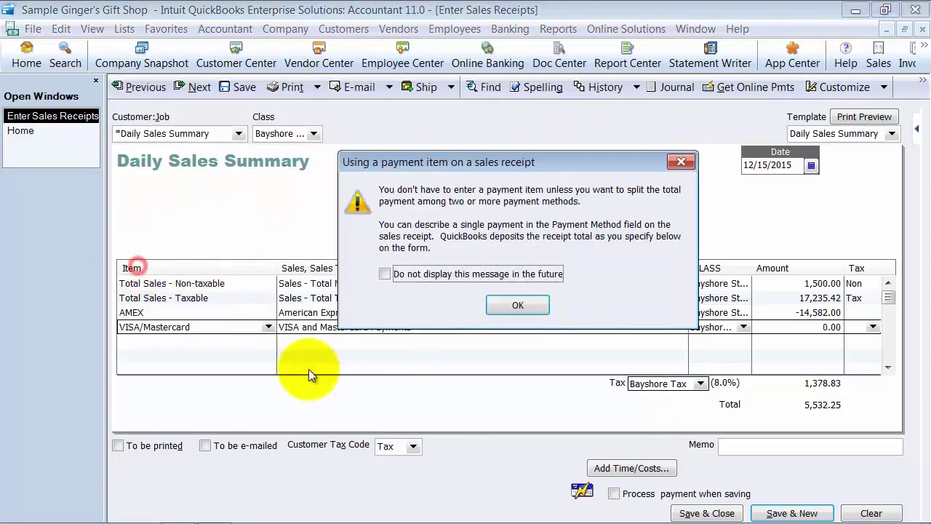
left_click(433, 275)
left_click(506, 305)
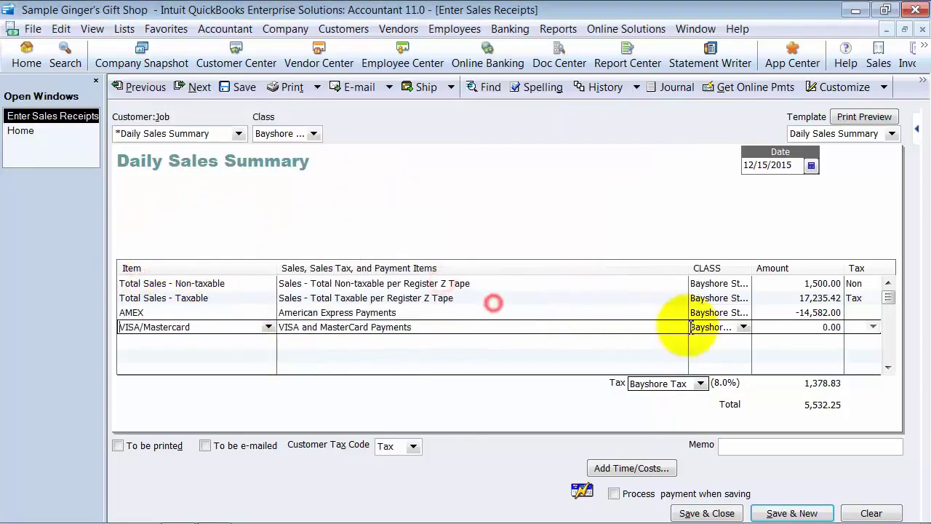
left_click(813, 328)
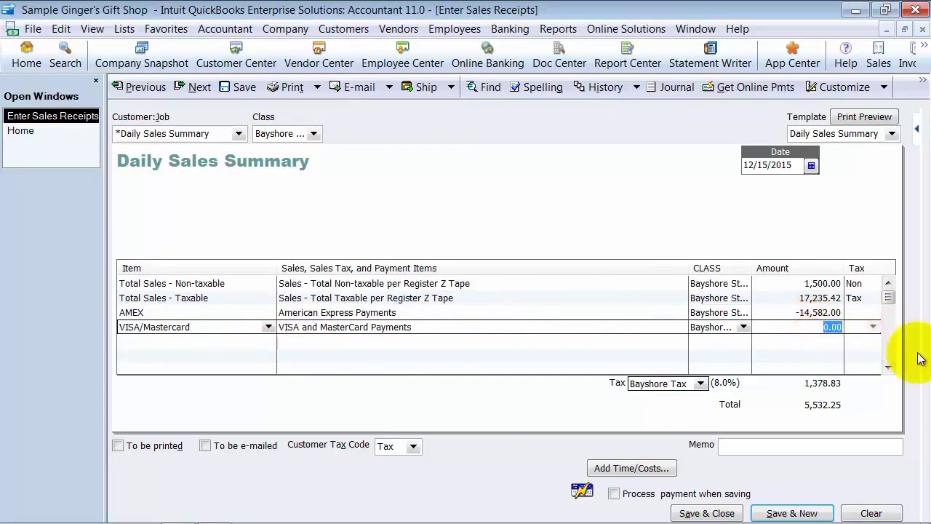
type("3000")
key("Tab")
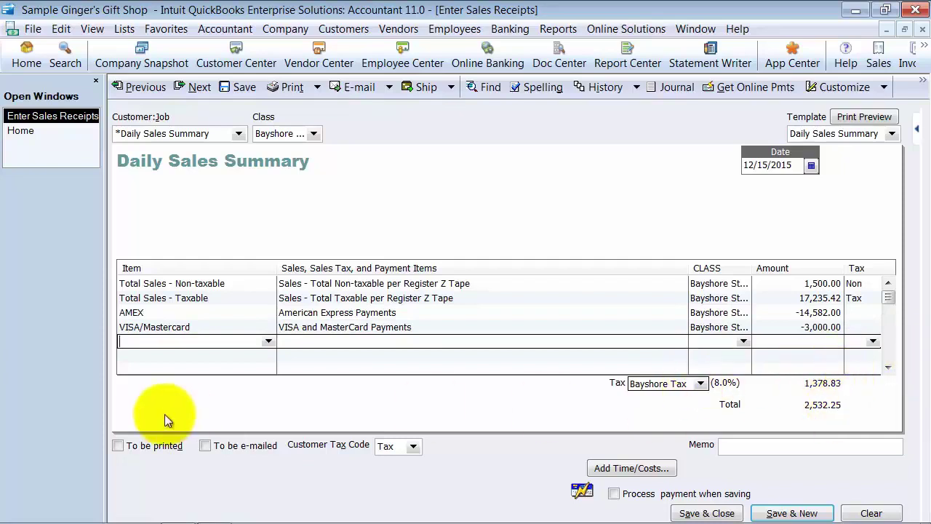
Add a Cash payment line of 2,532.25 to bring the receipt total to zero, and save and close the receipt.
type("Cash")
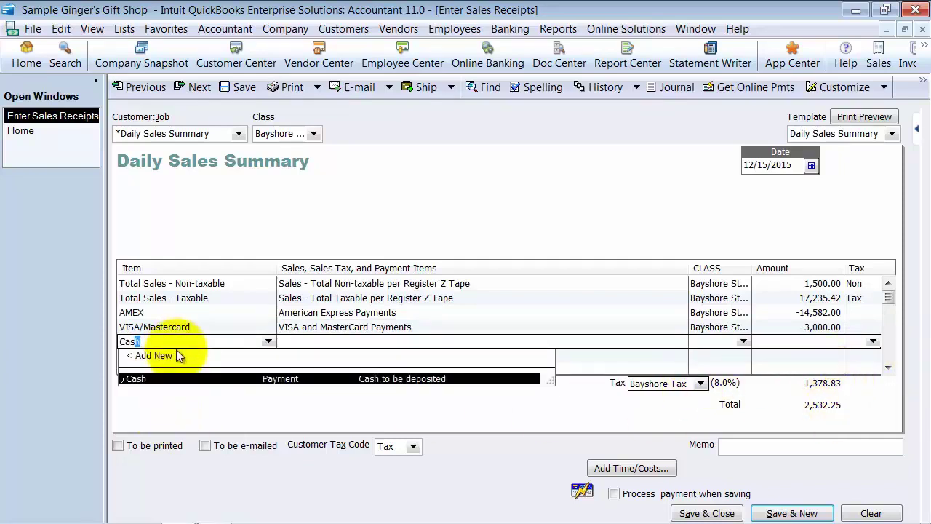
key("Tab")
key("Tab")
key("Tab")
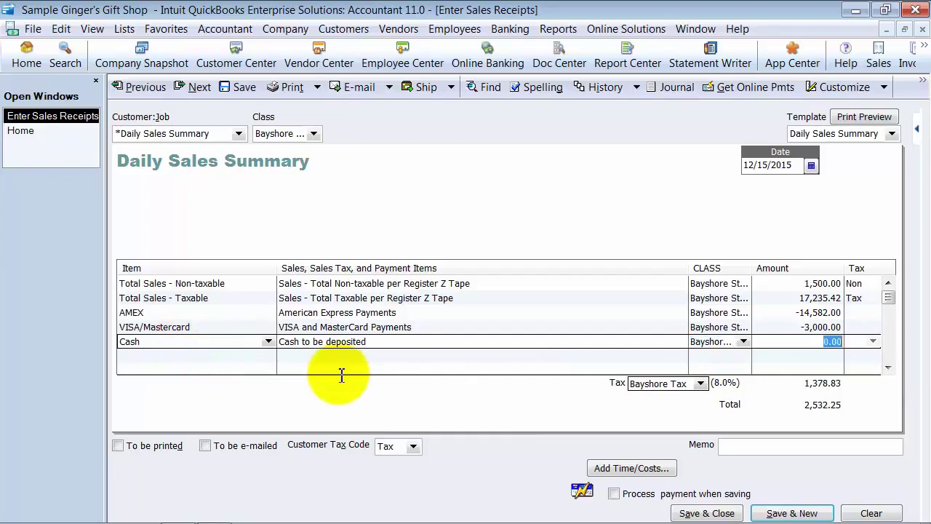
type("2,532.25")
key("Tab")
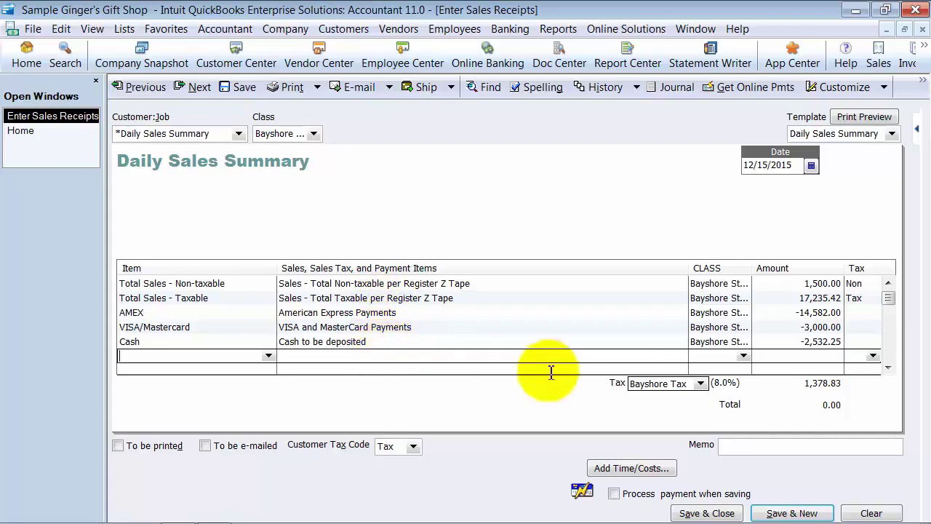
left_click(708, 513)
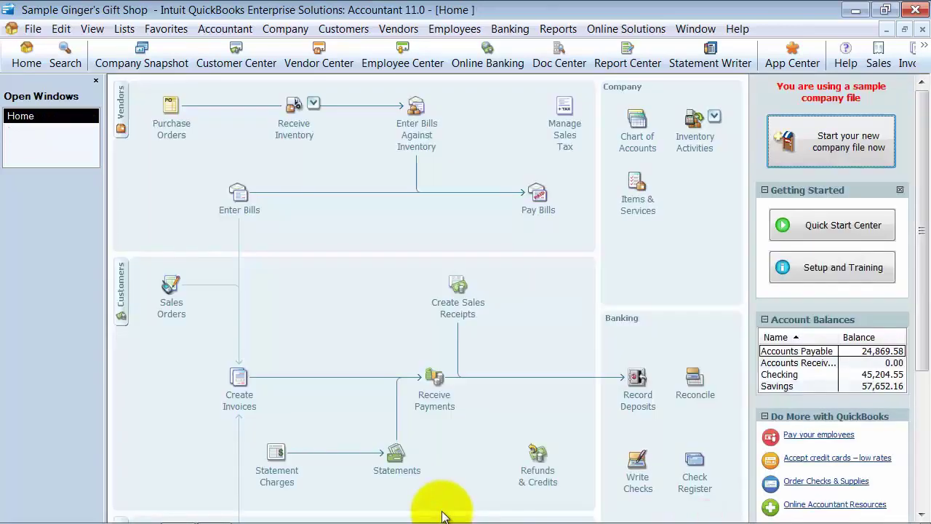
Start a bank deposit containing only the Amex payment from the daily sales summary.
left_click(648, 400)
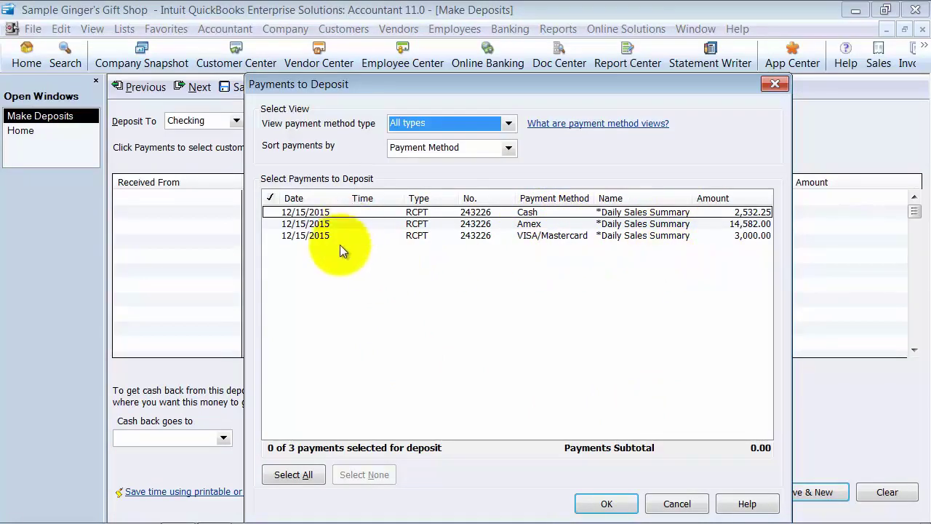
left_click(271, 223)
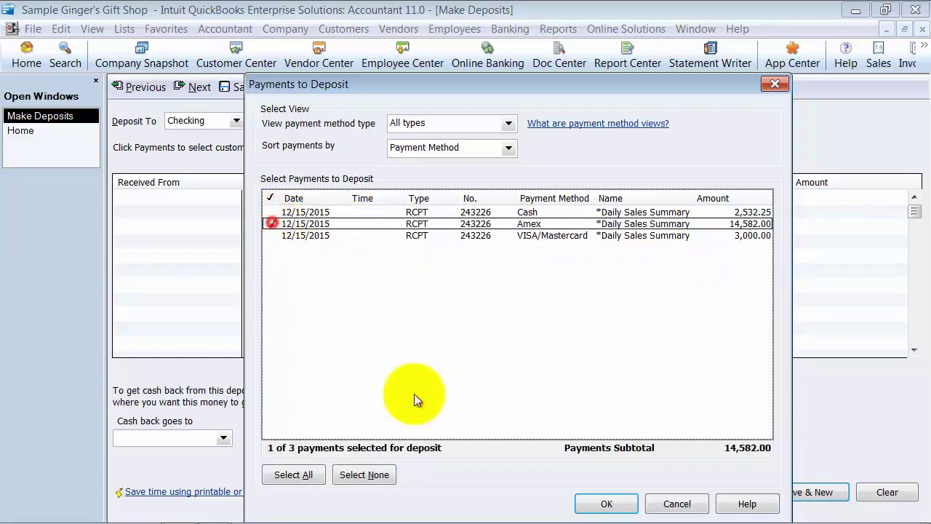
left_click(604, 503)
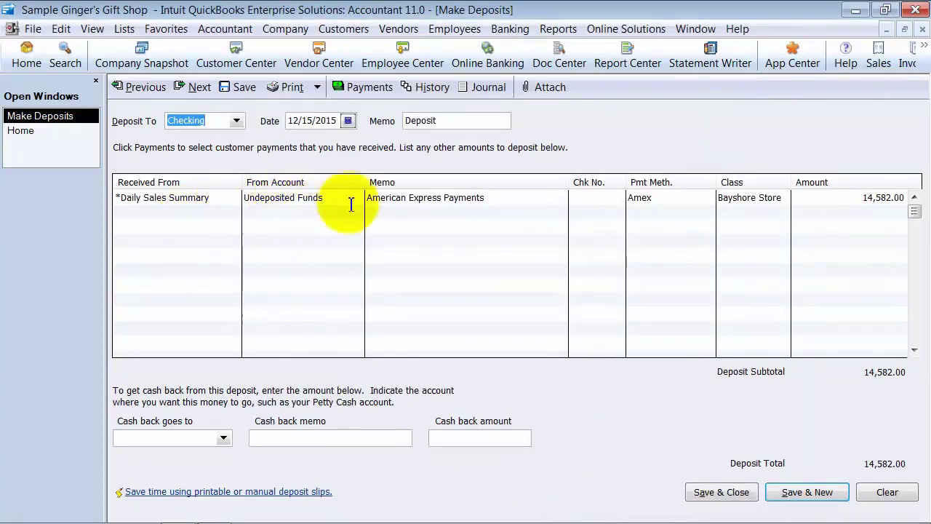
Add a deposit line from the Merchant Fees account with the Bayshore Store class, below the Amex payment.
left_click(290, 211)
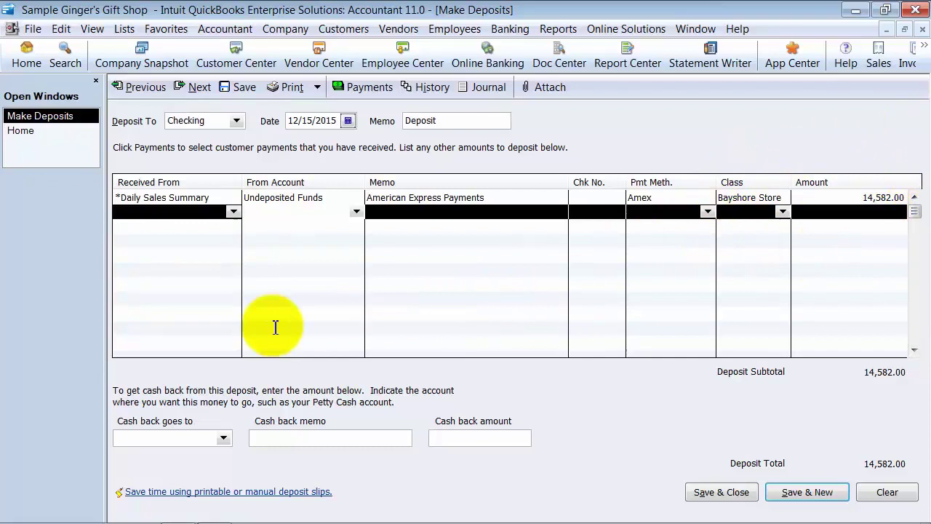
type("Merchant Fees")
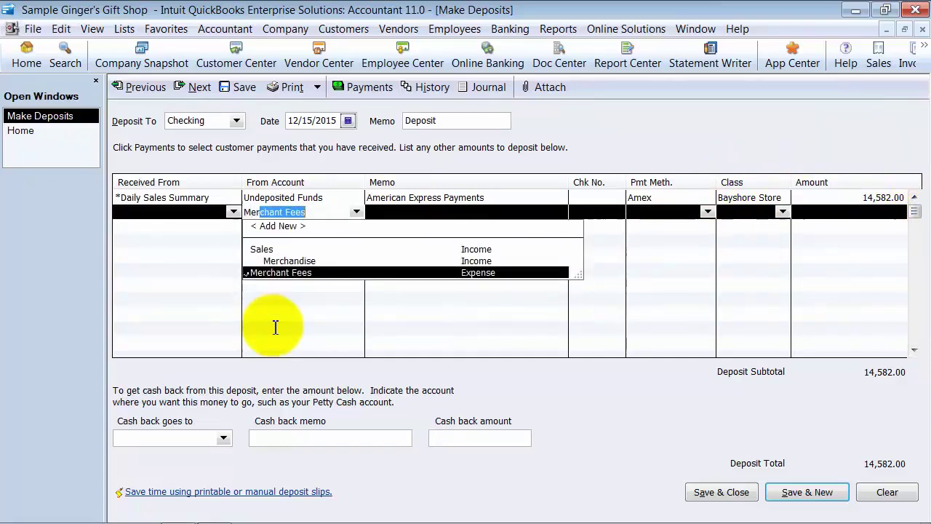
key("Tab")
key("Tab")
key("Tab")
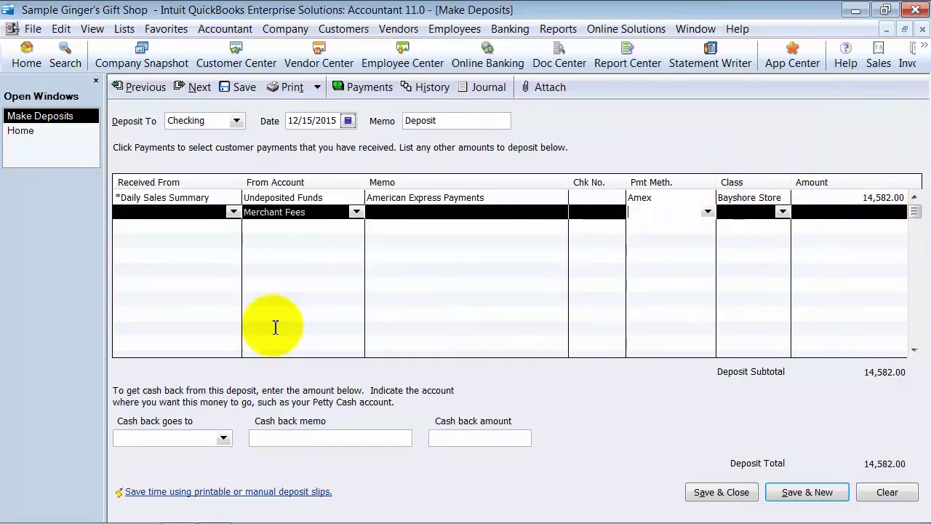
key("Tab")
type("B")
key("Tab")
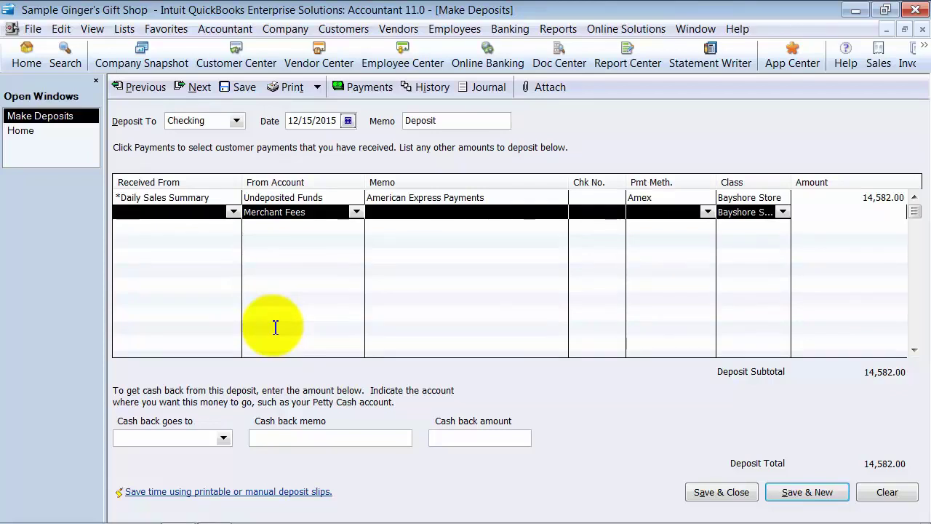
Calculate the Merchant Fees amount as -14582 times .0325 and select the resulting amount for review.
type("-145825")
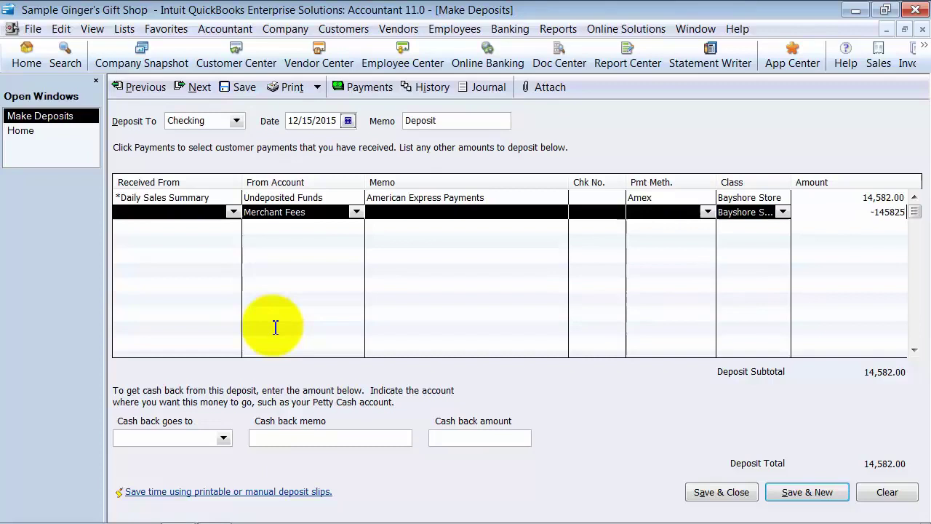
key("BackSpace")
key("BackSpace")
type("2*")
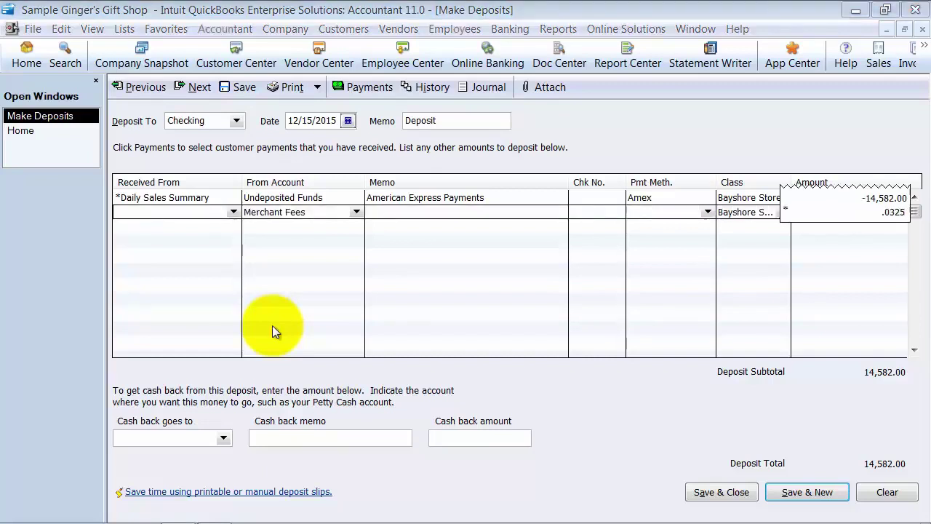
type(".0325")
key("Return")
key("Tab")
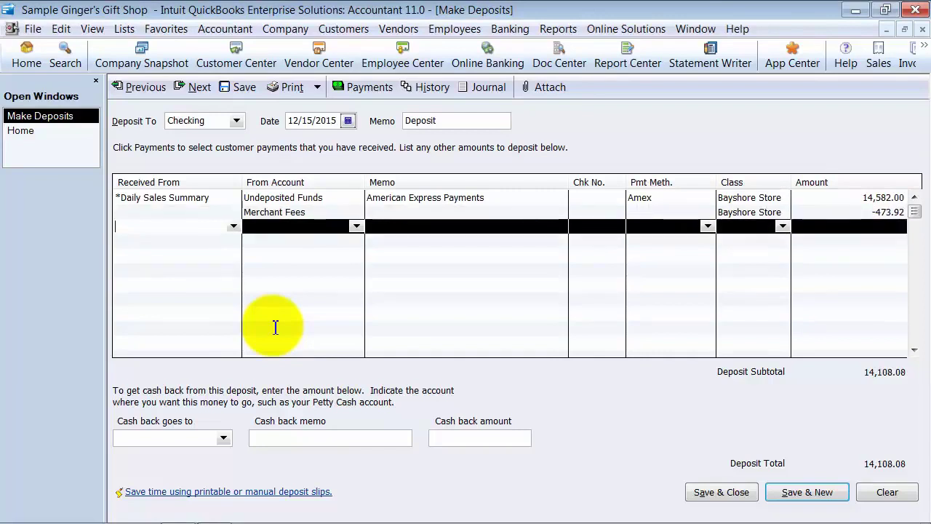
left_click(884, 213)
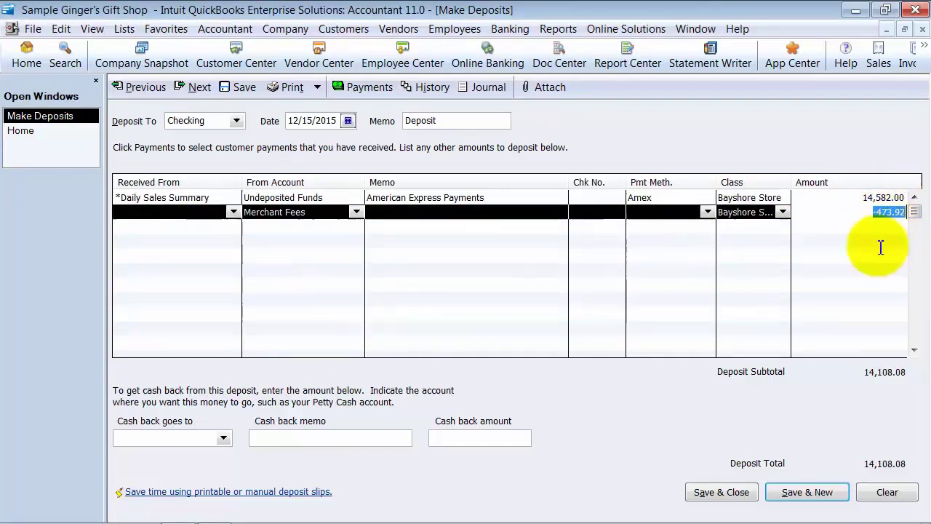
Save the Amex deposit, then record and save a separate Checking deposit containing only the Cash payment.
mouse_move(808, 518)
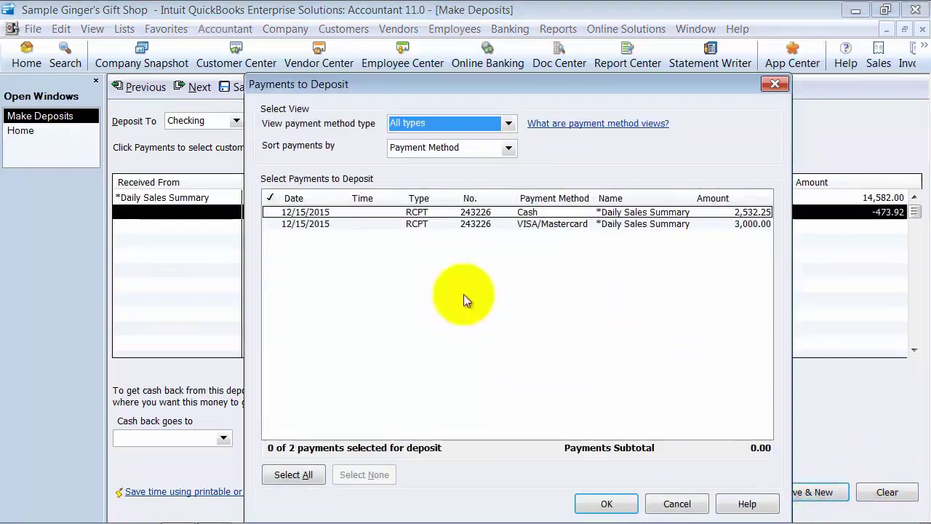
left_click(270, 212)
left_click(621, 503)
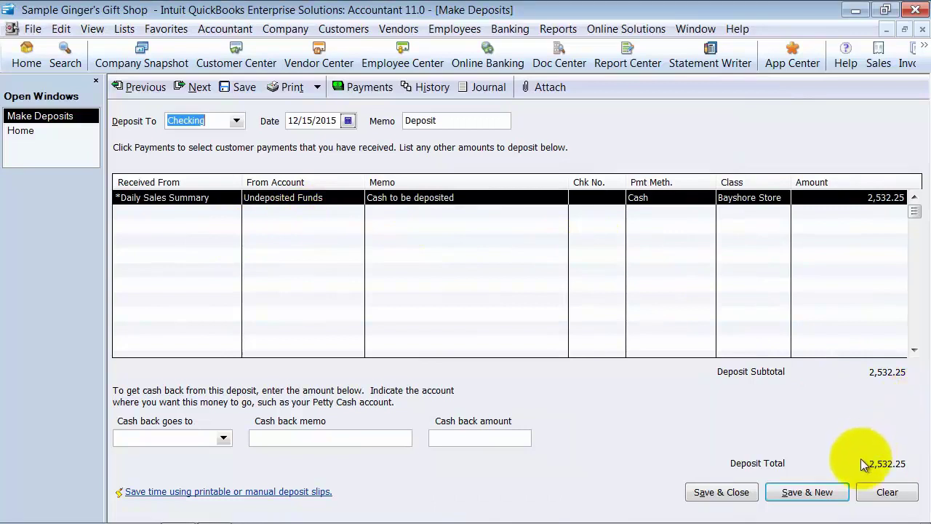
left_click(830, 493)
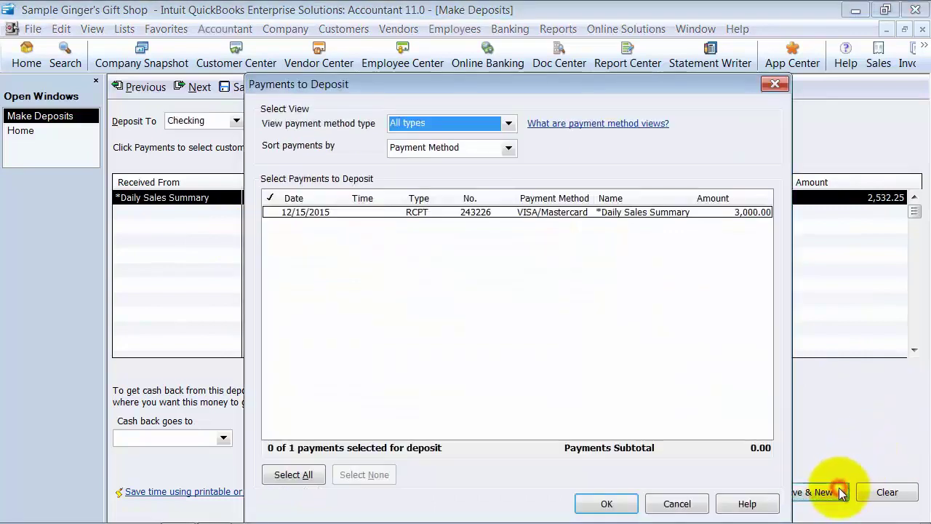
Record and save another Checking deposit containing the VISA/Mastercard payment.
left_click(270, 212)
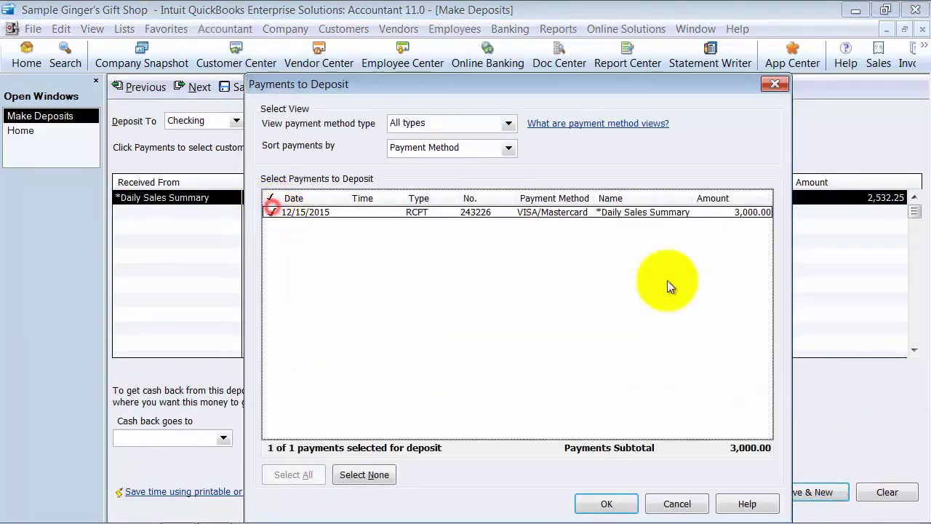
left_click(621, 509)
left_click(828, 493)
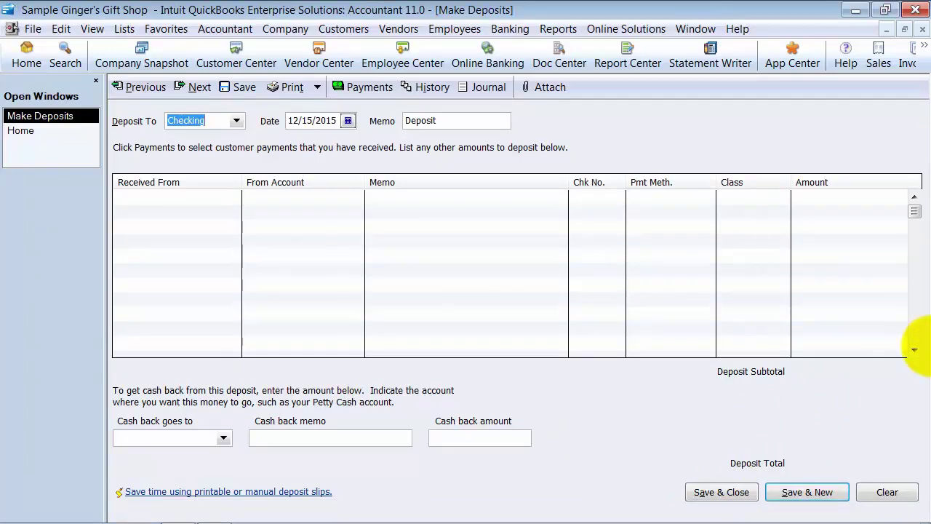
Bring up the previous daily sales receipt, for Register 2, and go to the blank line below its Overage item.
left_click(78, 133)
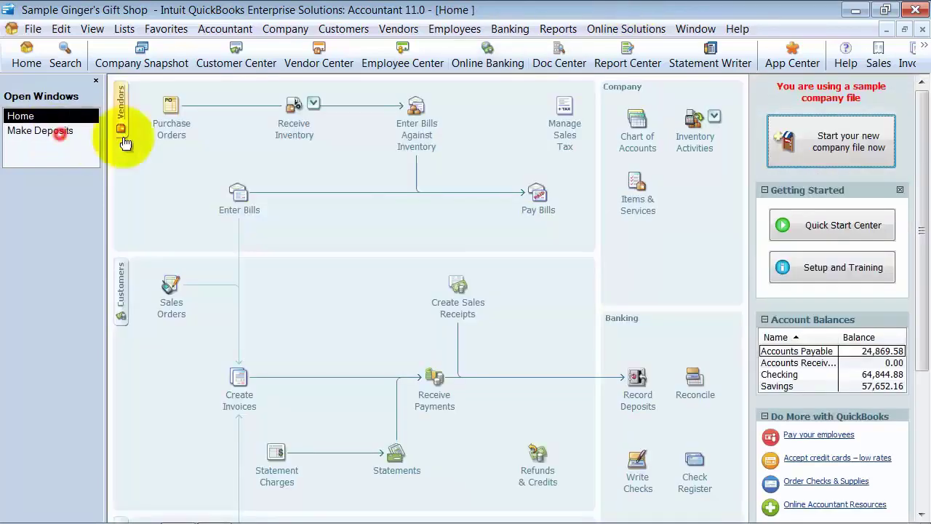
left_click(459, 287)
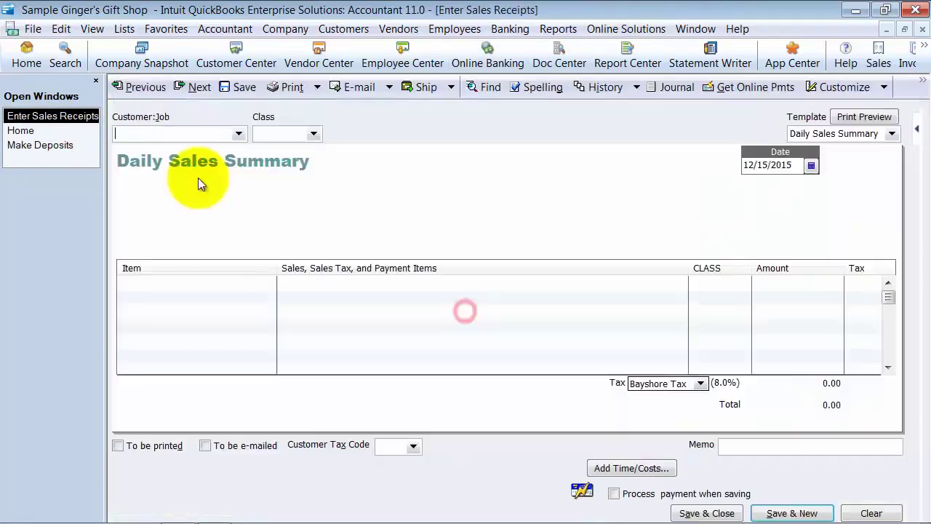
left_click(138, 88)
scroll(138, 321, "down", 1)
left_click(156, 354)
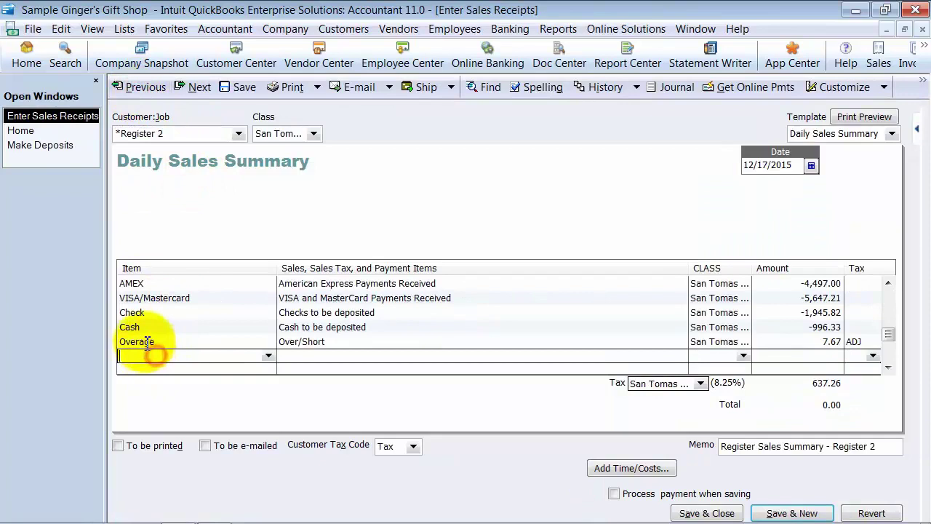